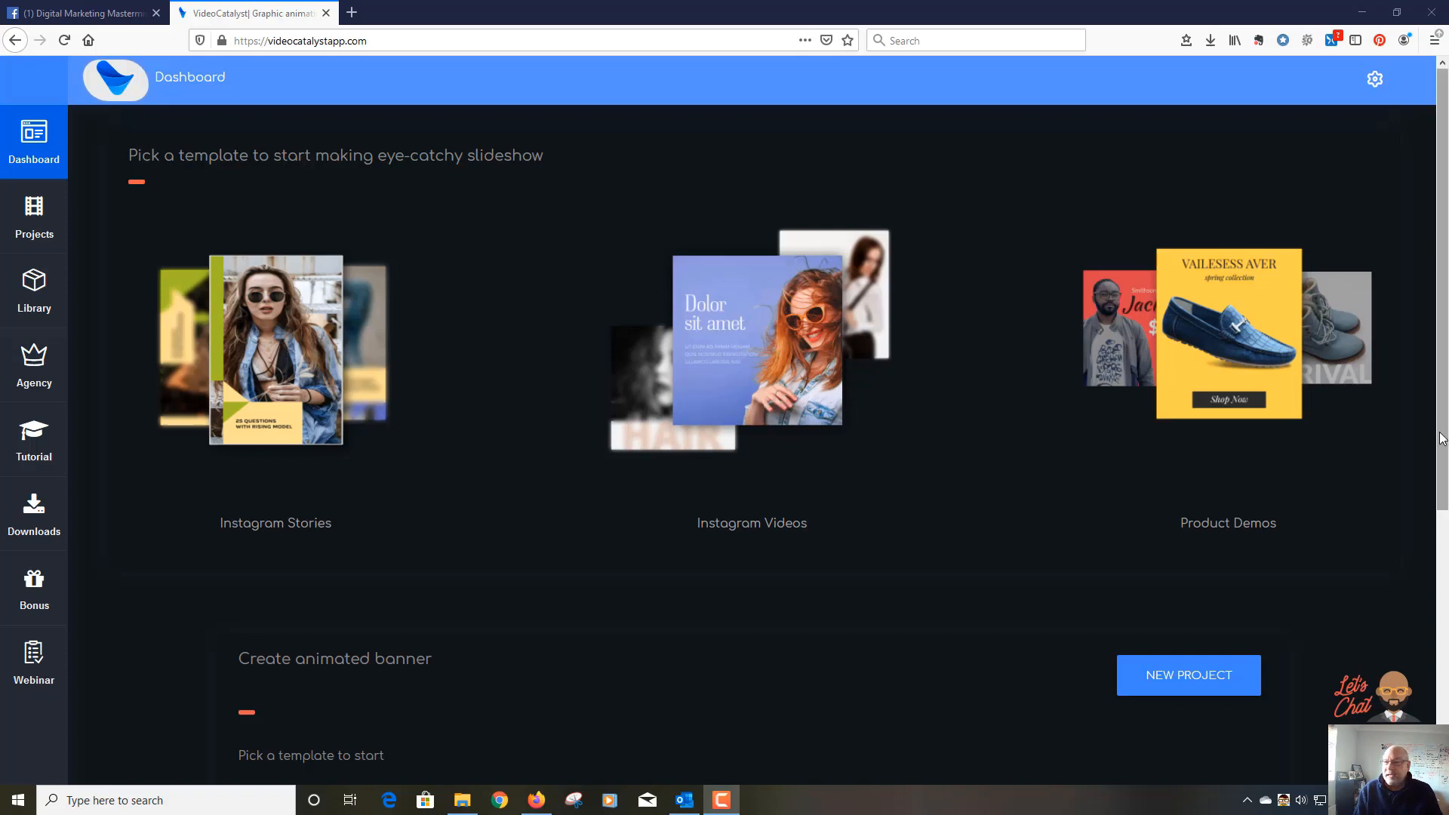
Step: Look over the dashboard's slideshow templates, the saved banner projects and the tutorial videos
mouse_move(1446, 333)
left_mouse_down()
mouse_move(1446, 461)
mouse_move(1446, 349)
left_mouse_up()
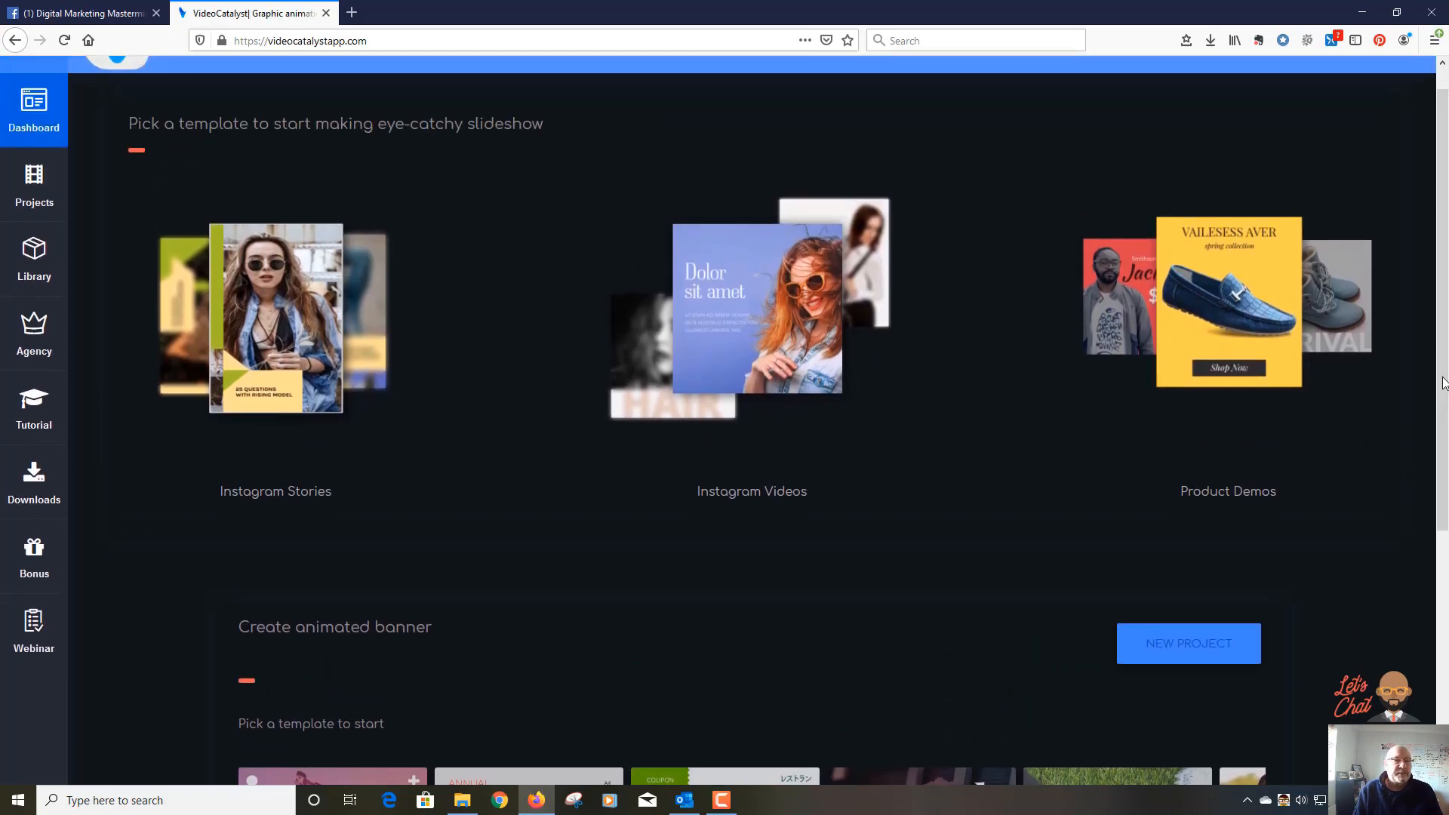
left_click(31, 188)
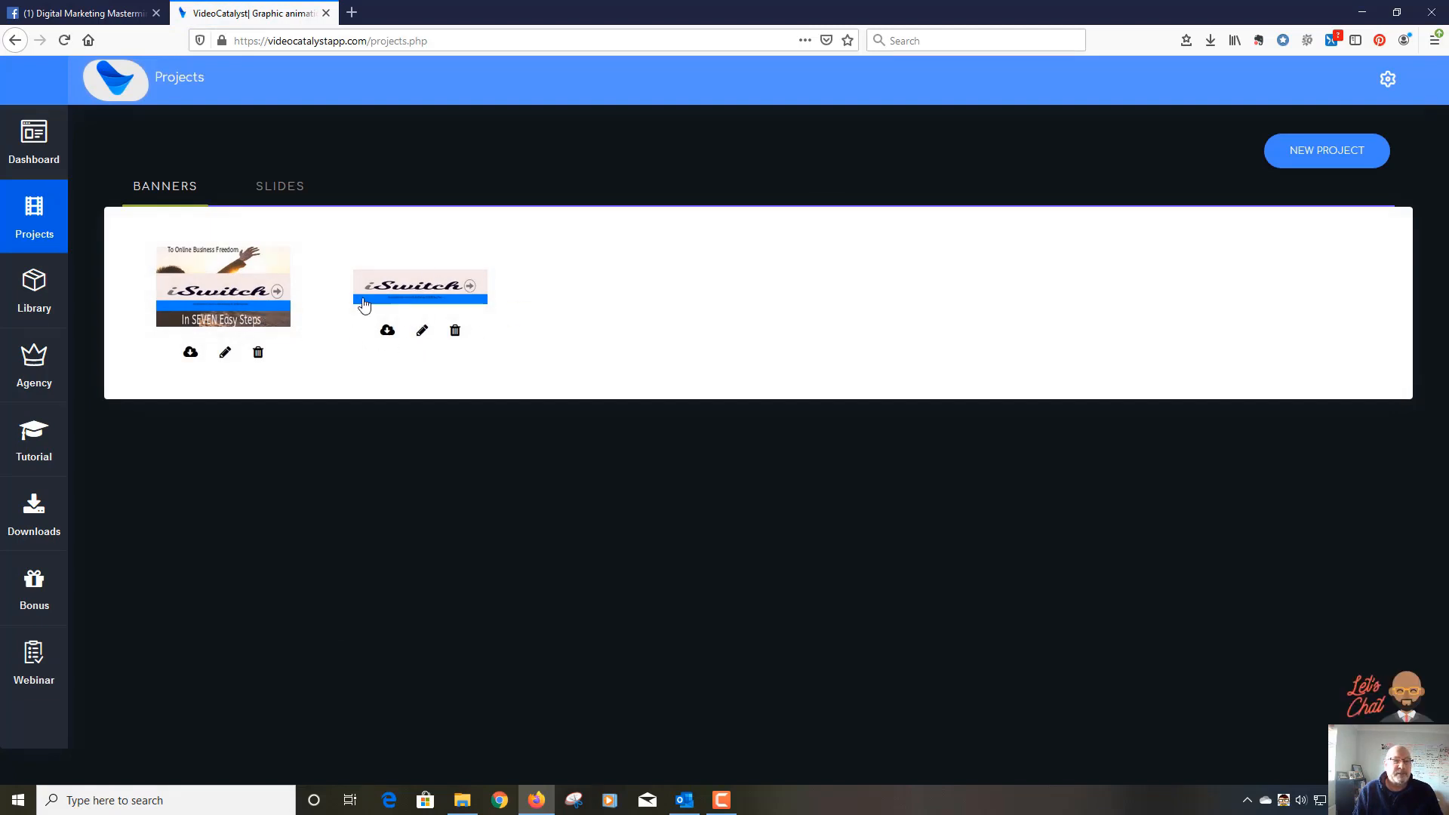
left_click(33, 139)
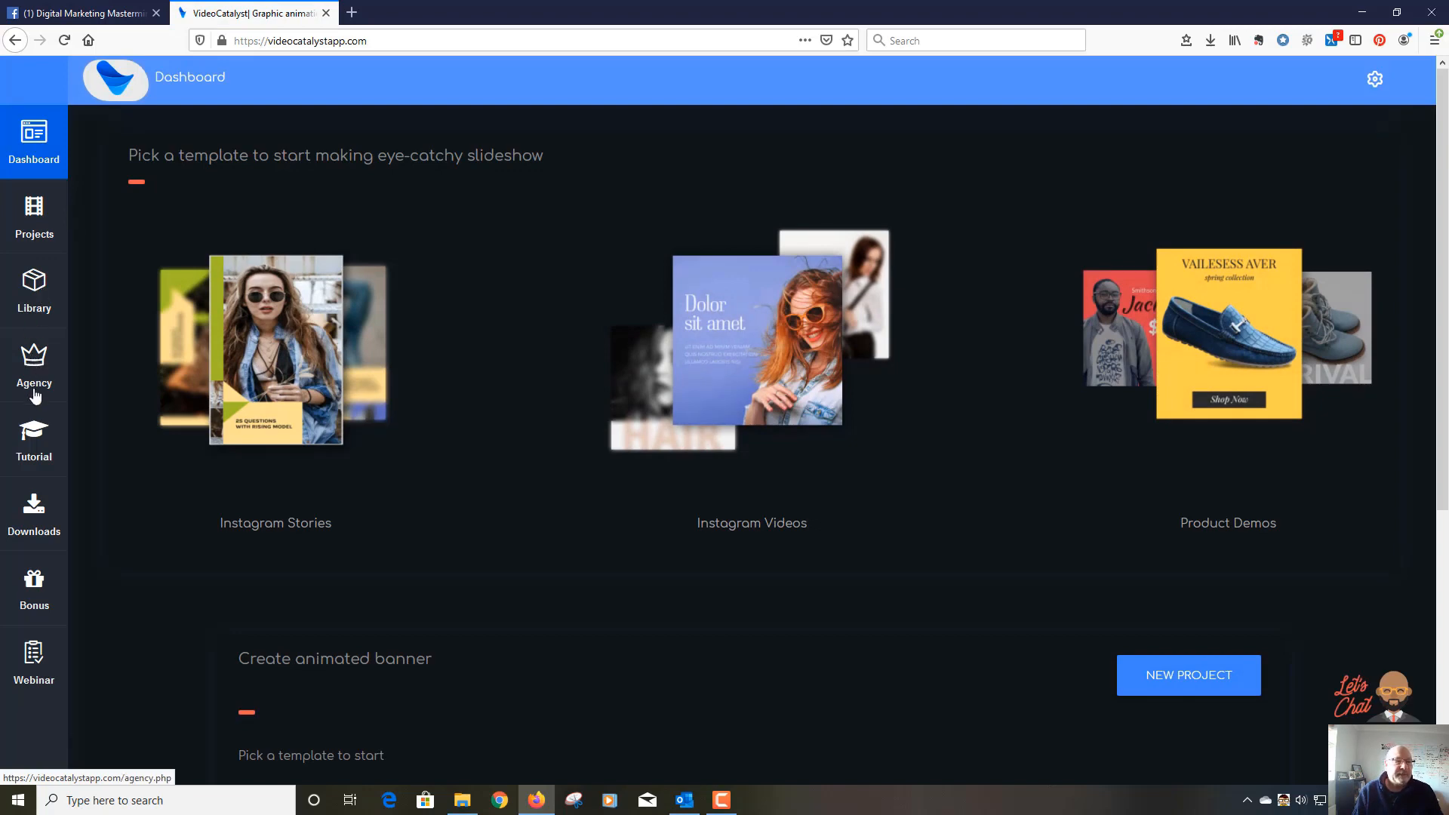
left_click(36, 437)
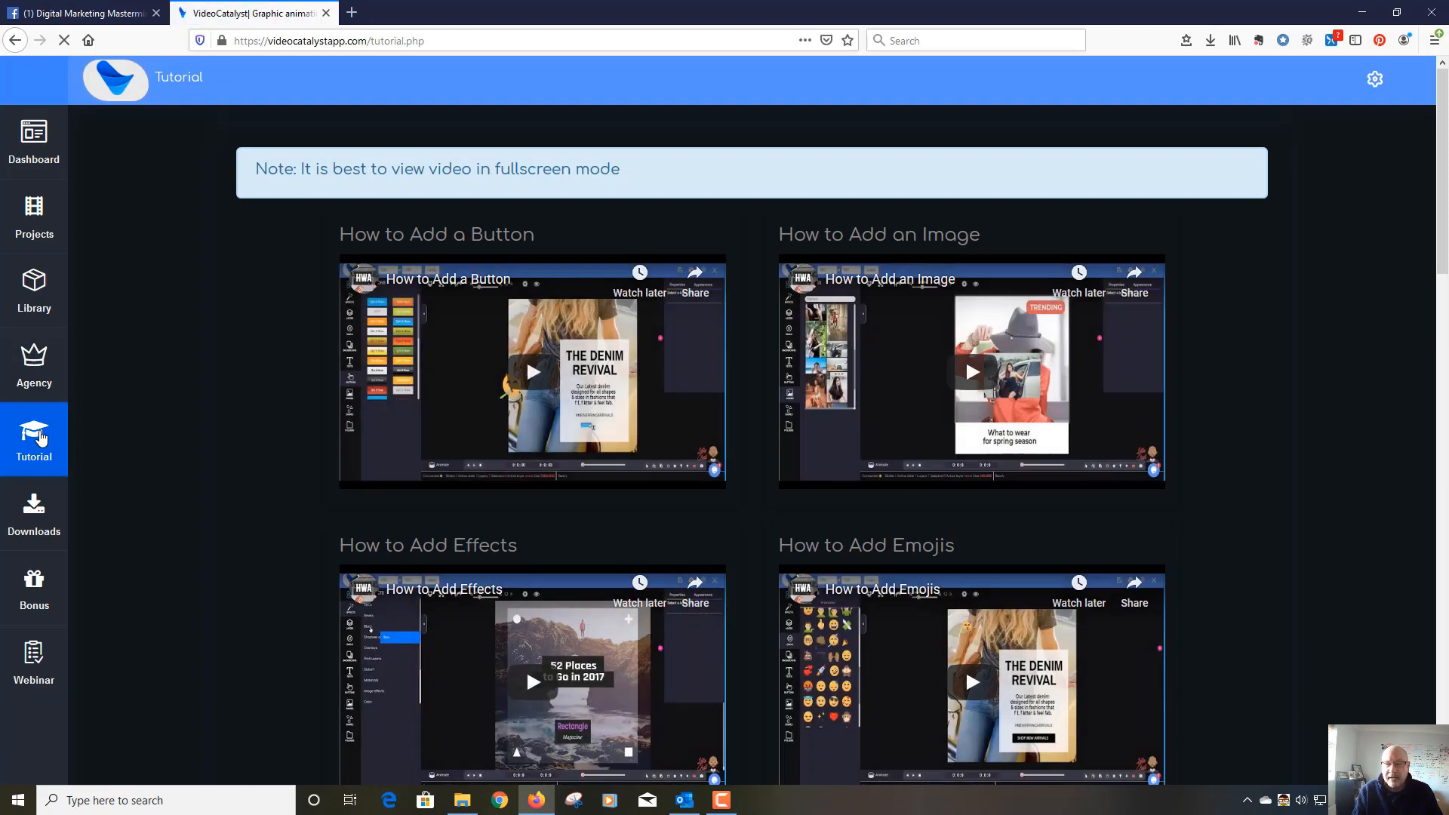
left_click(30, 416)
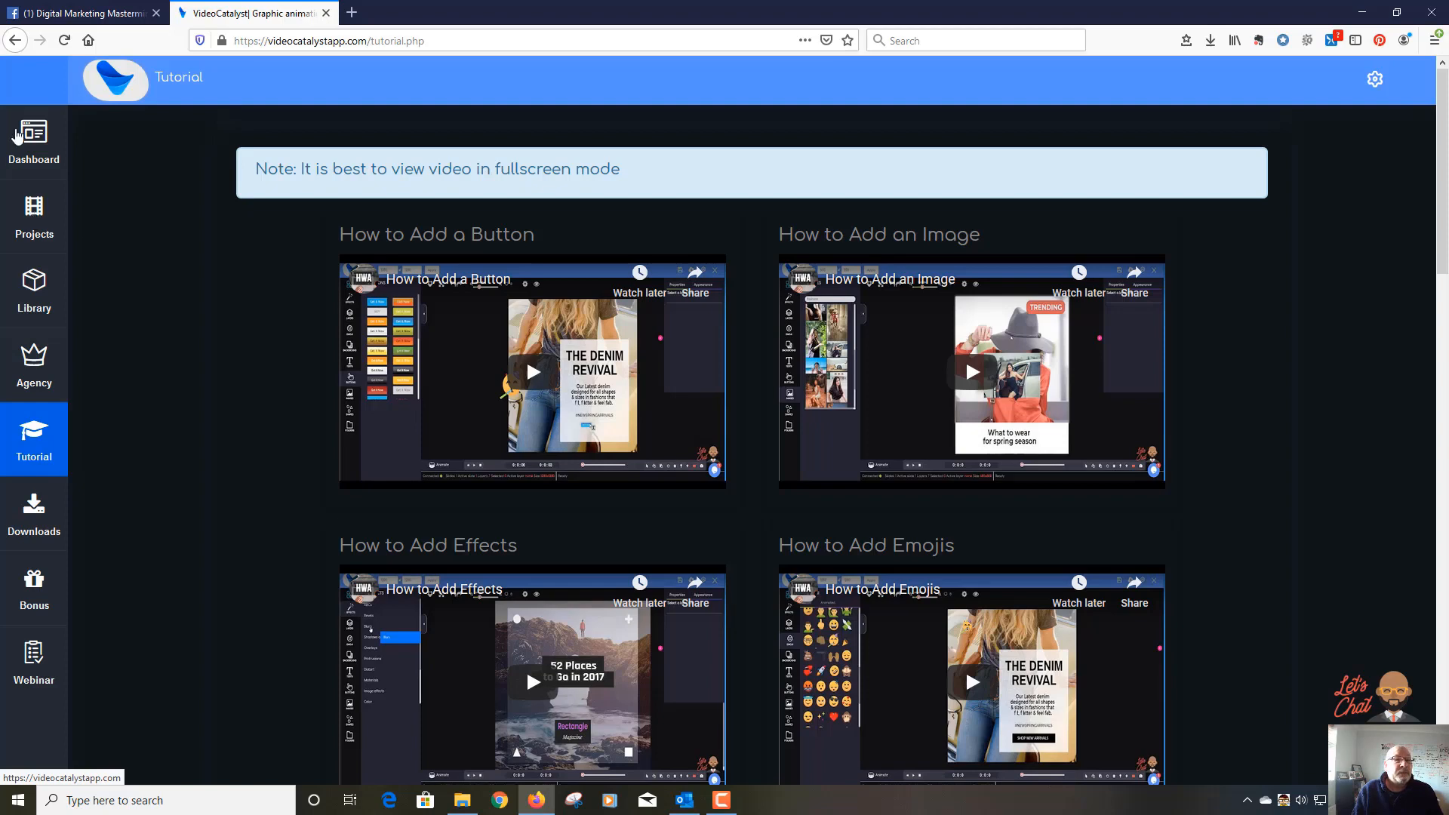
Step: Create a new animated banner project from the 851x315 social media size preset
left_click(34, 139)
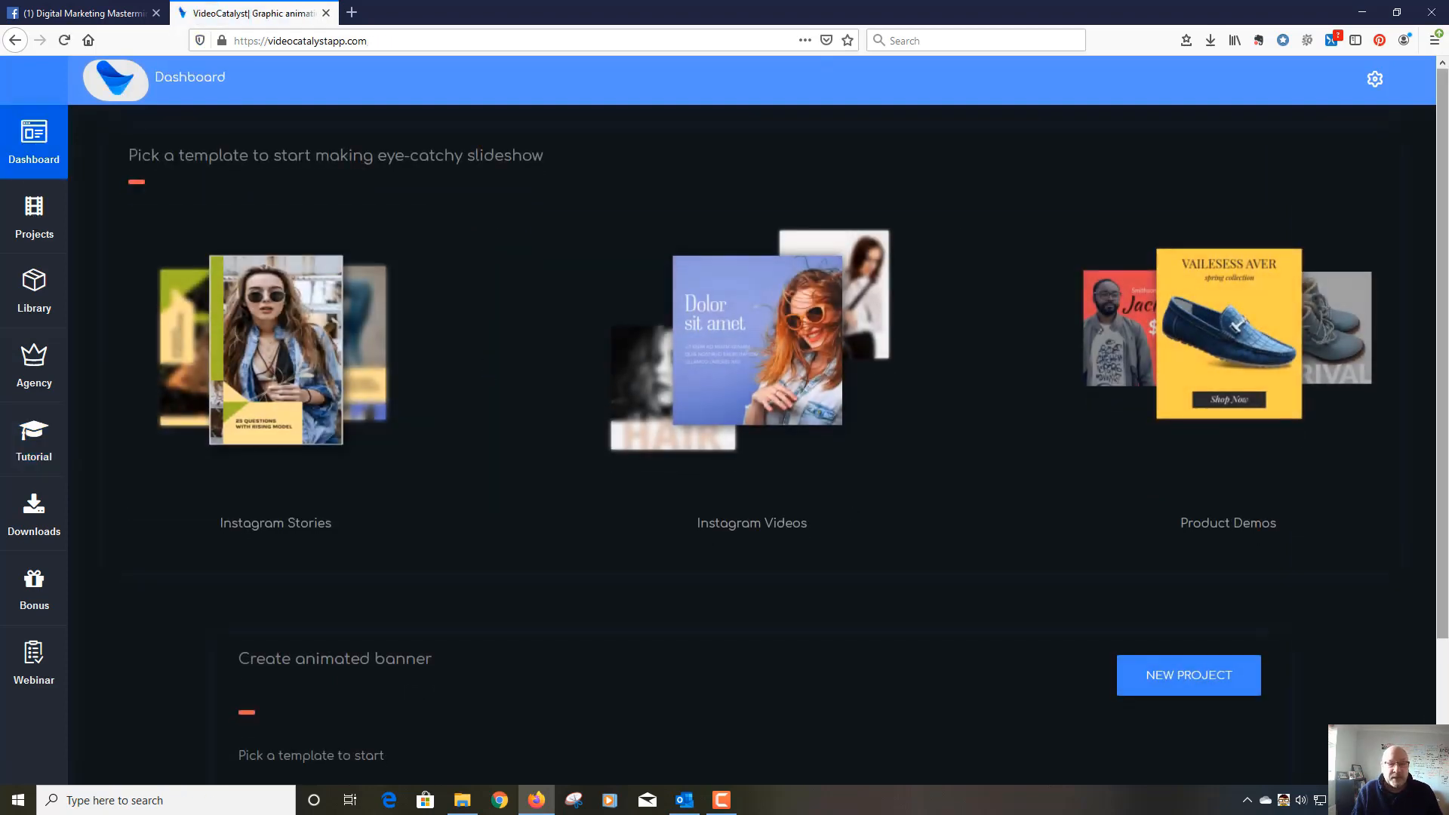
left_click(1179, 680)
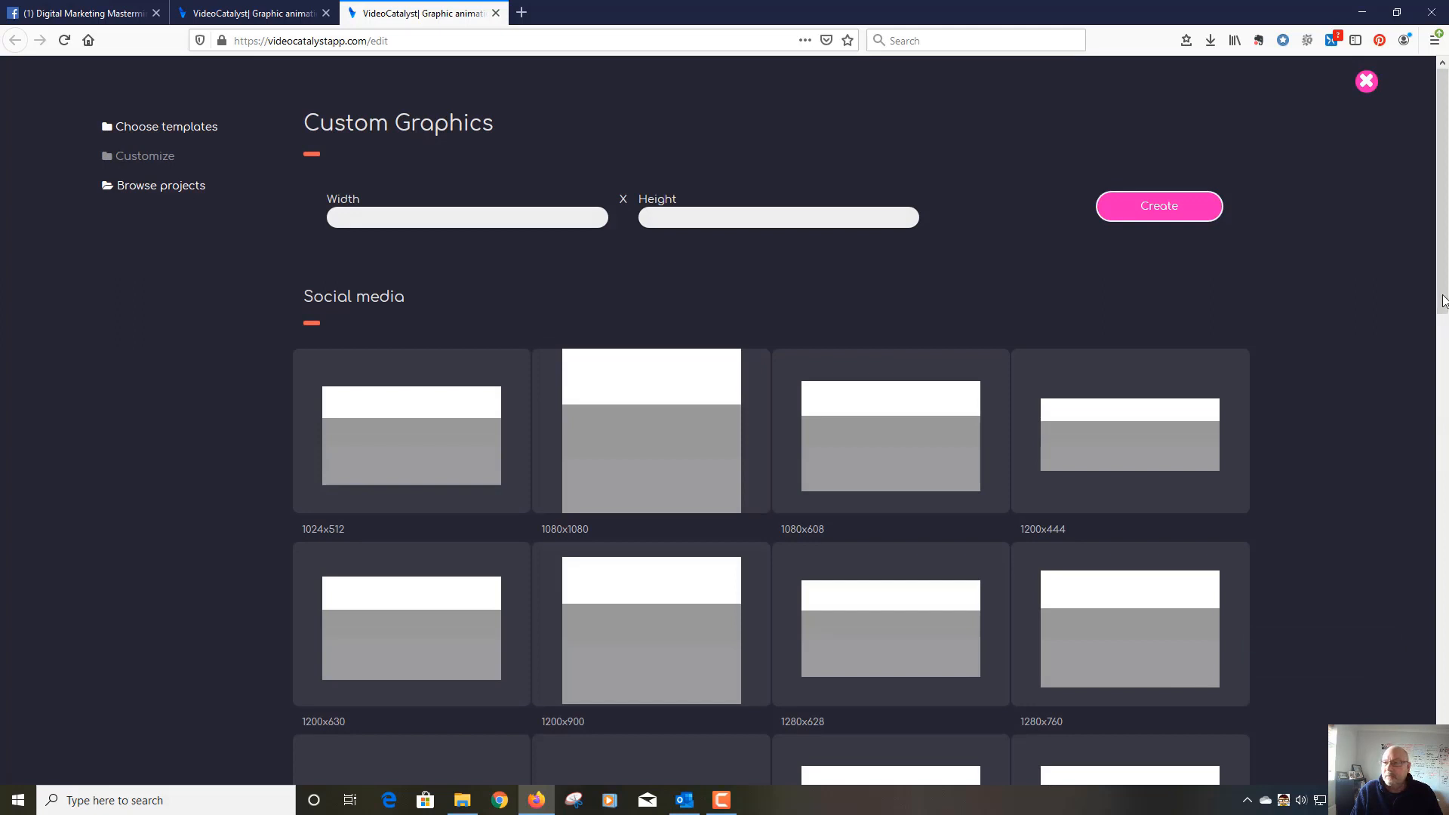
left_click_drag(1443, 301, 1444, 442)
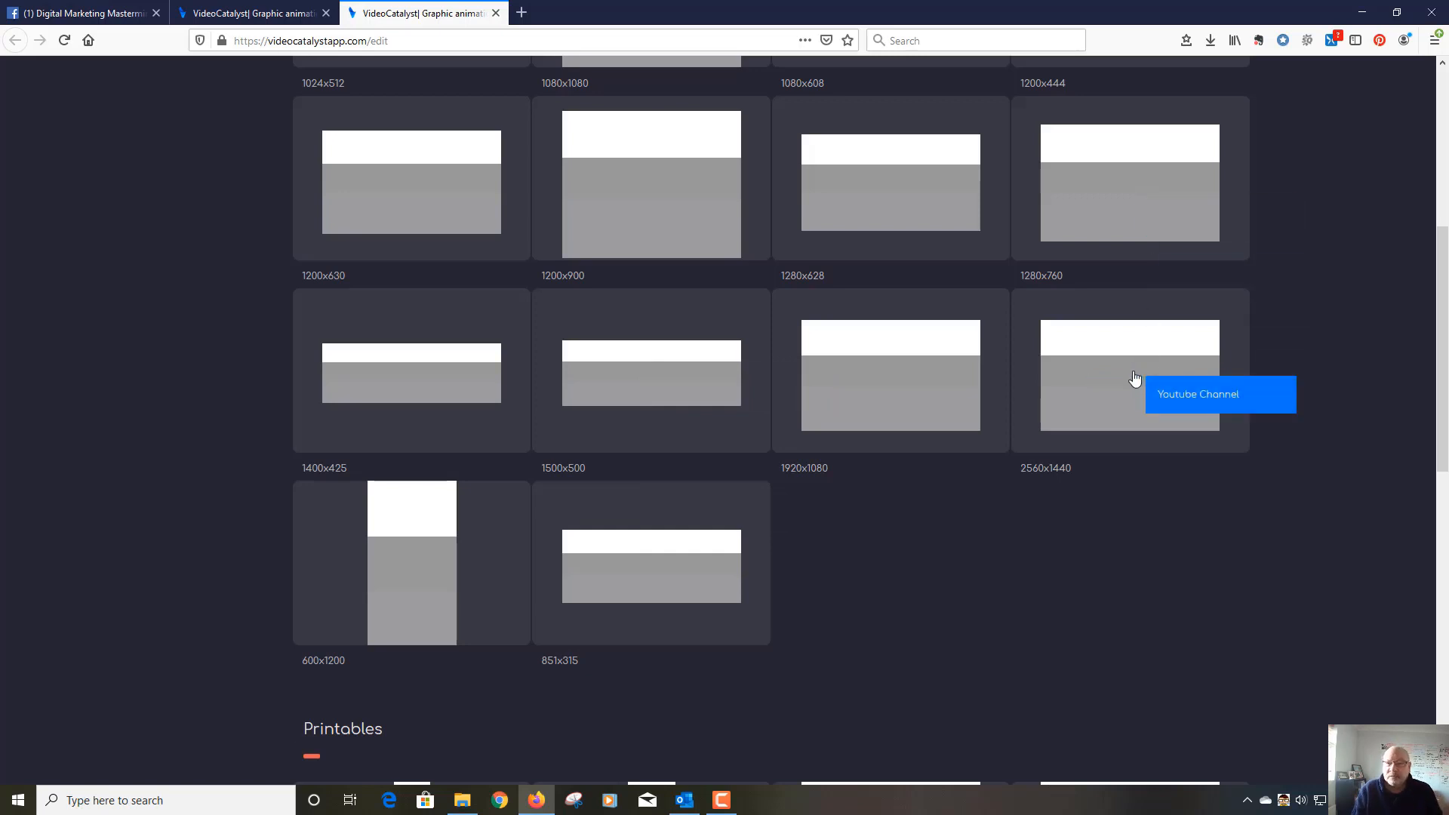
scroll(1138, 555, "down", 3)
left_click(1138, 554)
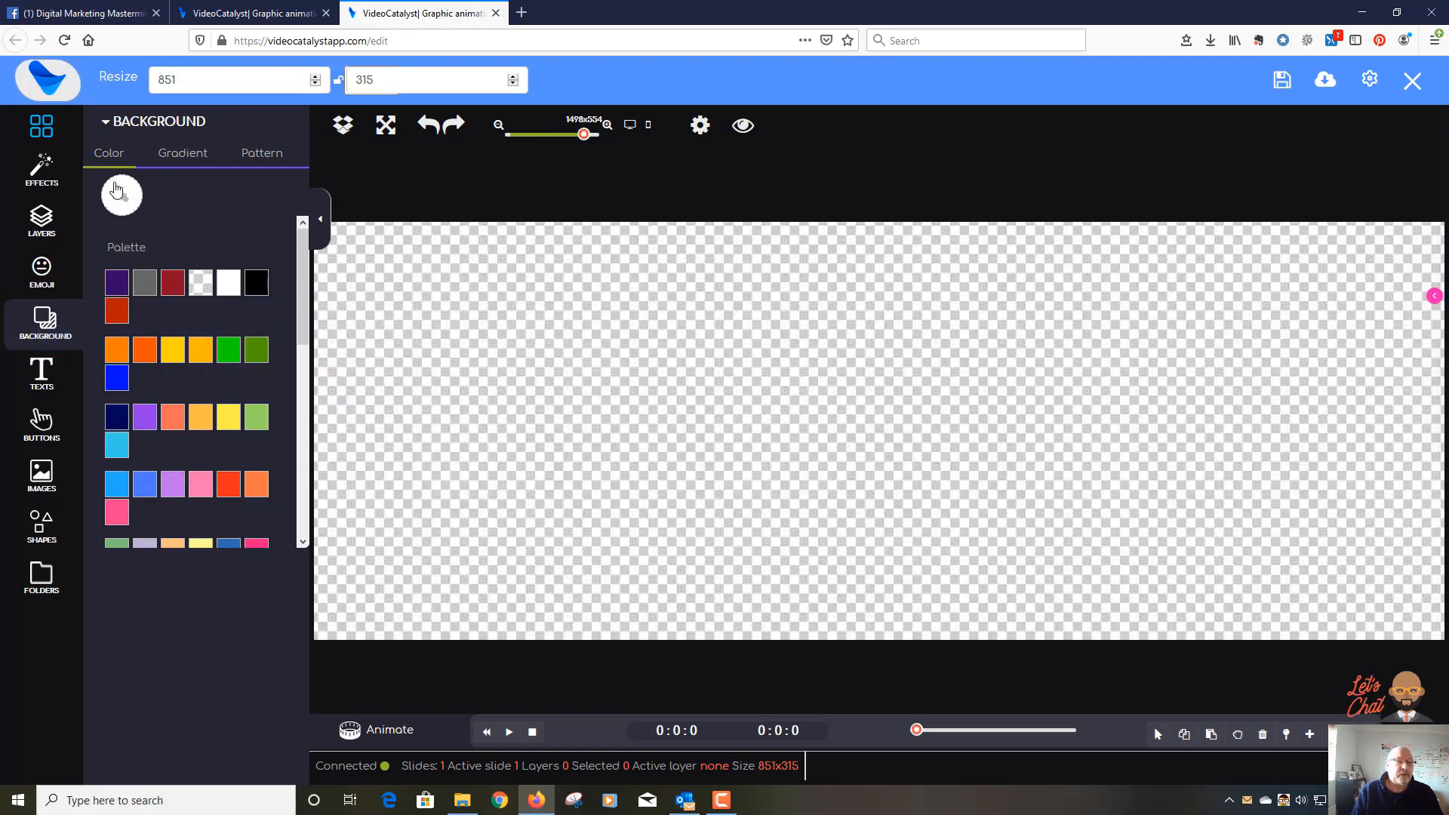
Step: Fill the banner background with a solid light blue chosen in the colour picker
left_click(128, 194)
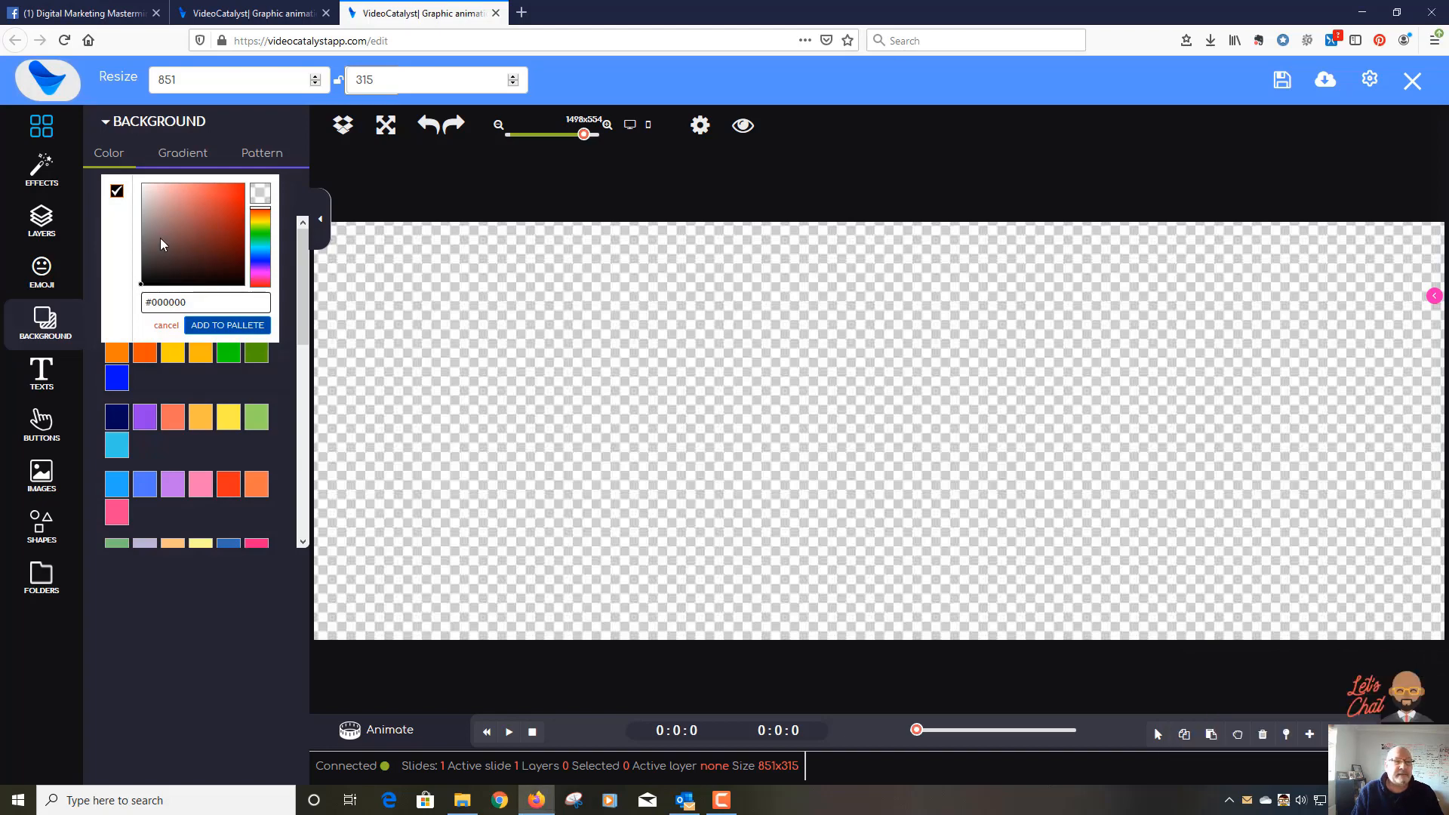
left_click(260, 264)
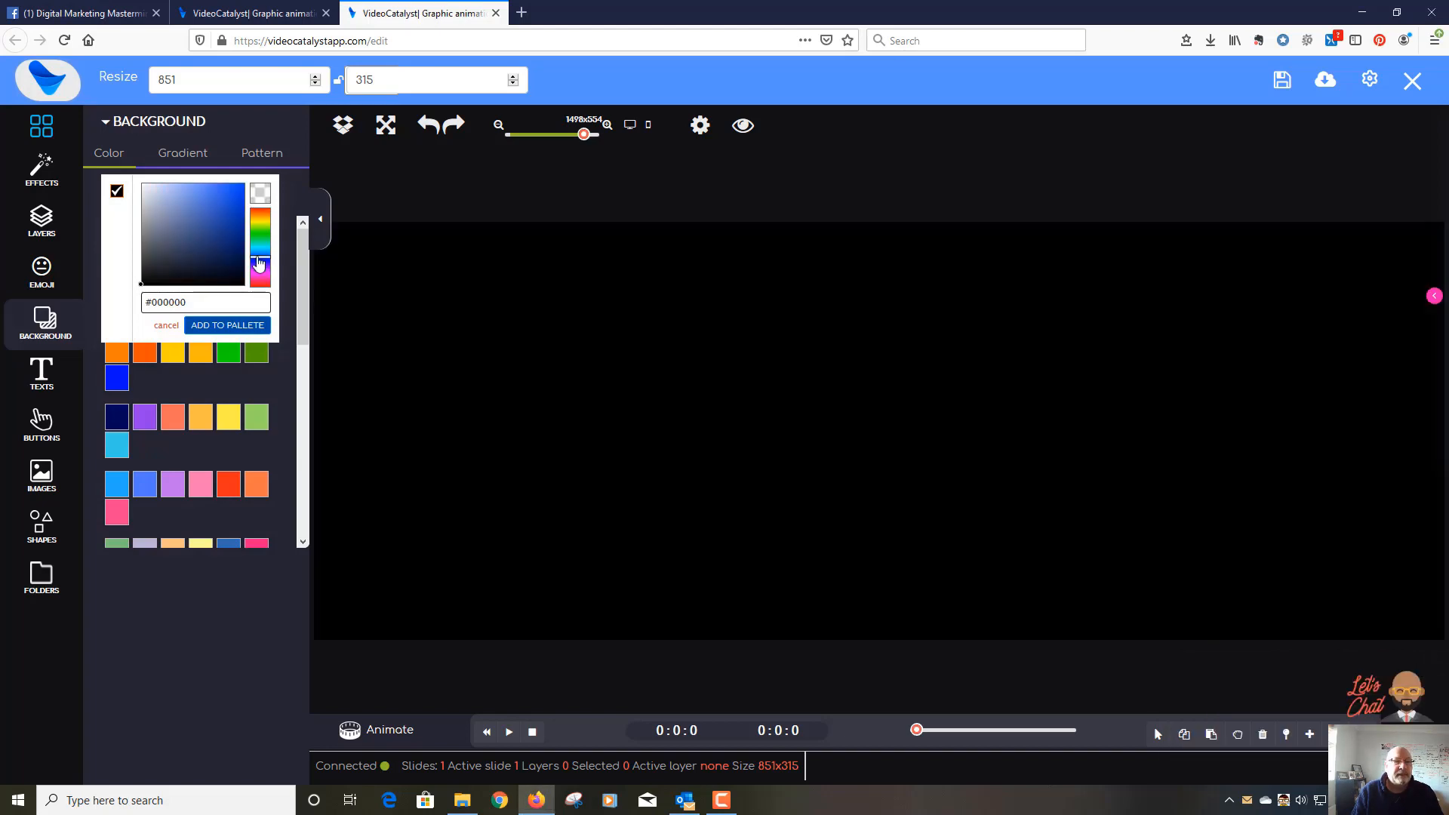
left_click_drag(258, 262, 257, 255)
left_click(218, 198)
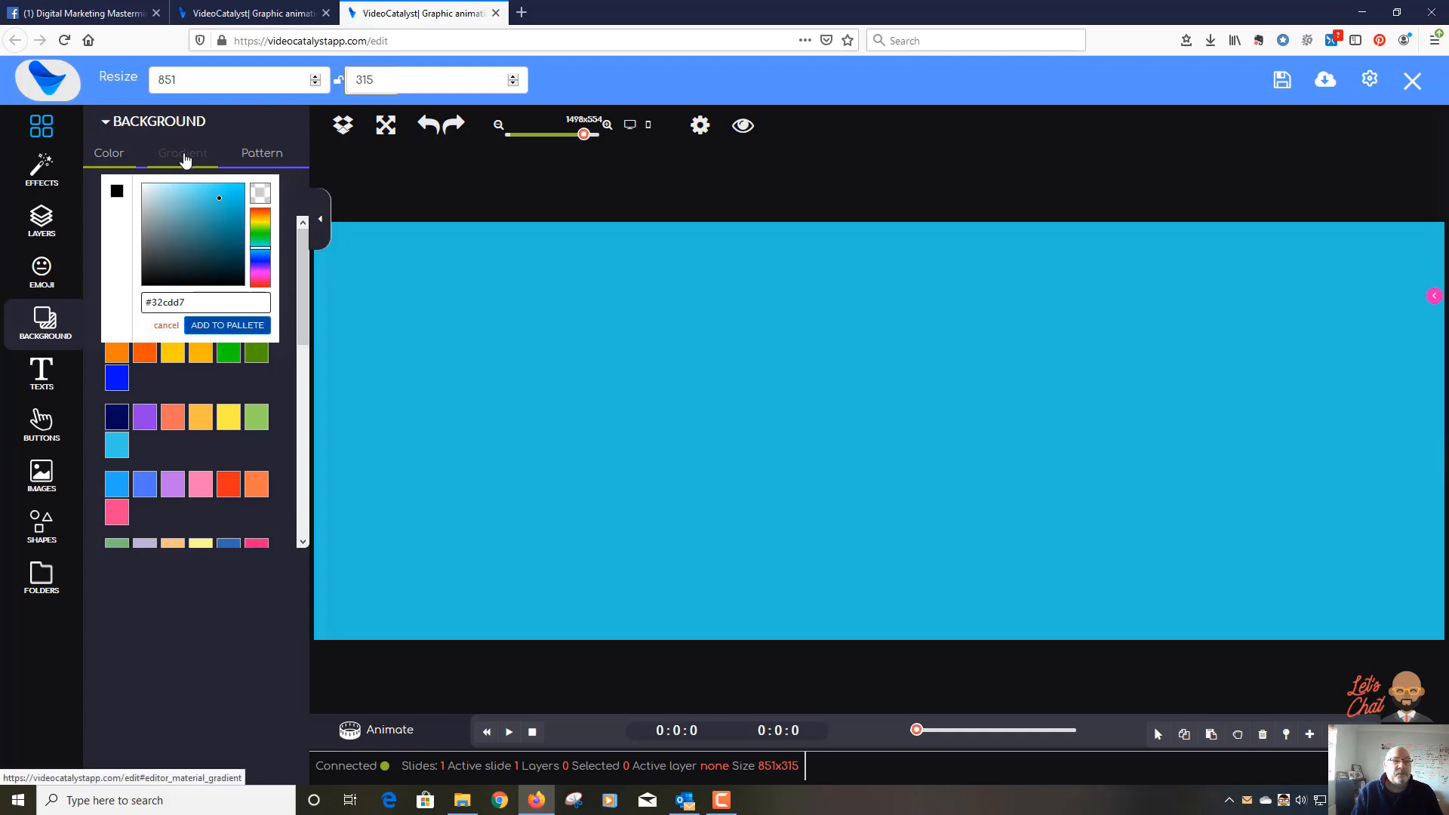
Step: Try the dark navy gradient on the background and replace it with the light-to-medium blue gradient
left_click(195, 155)
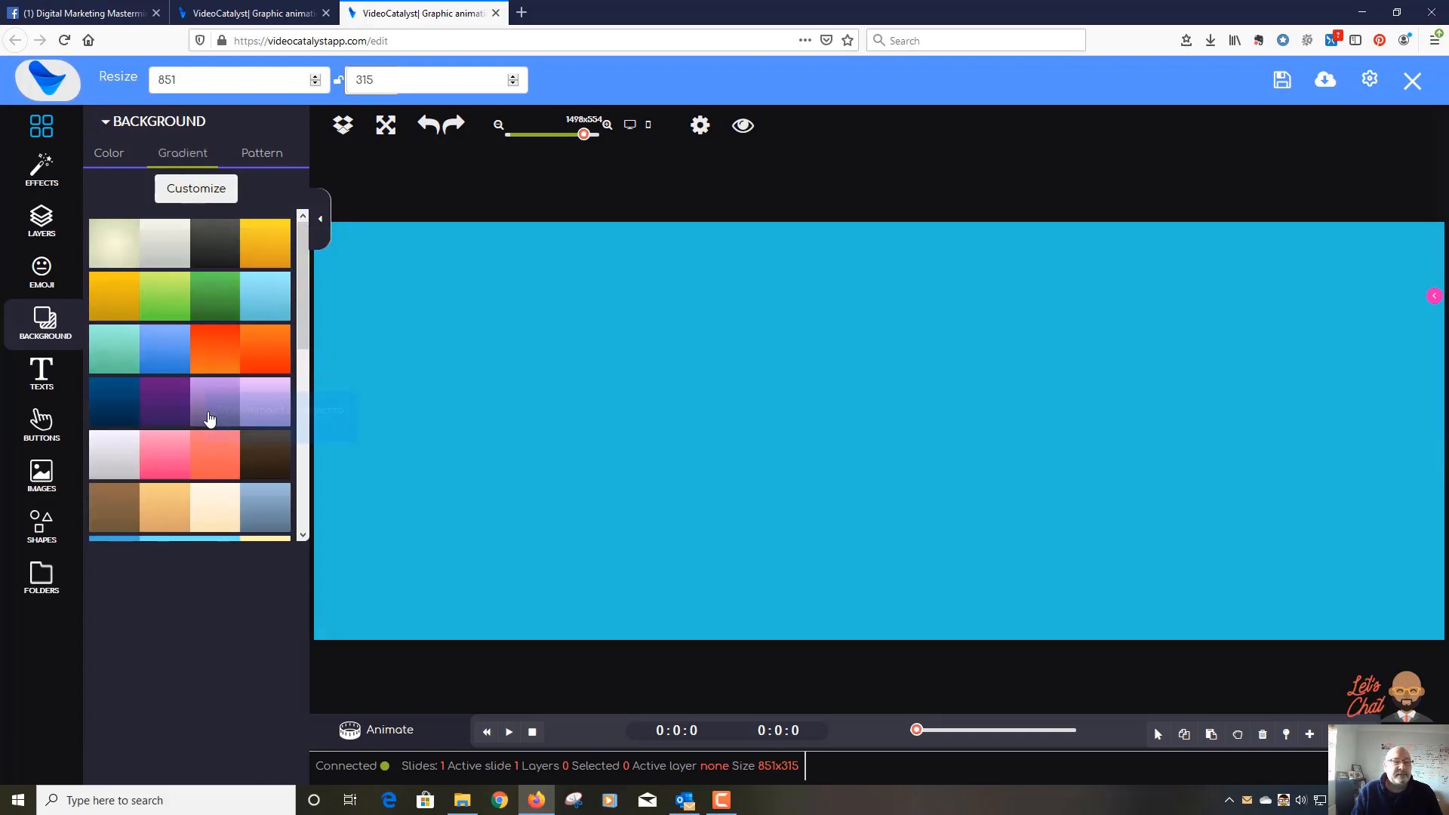
left_click_drag(113, 405, 591, 469)
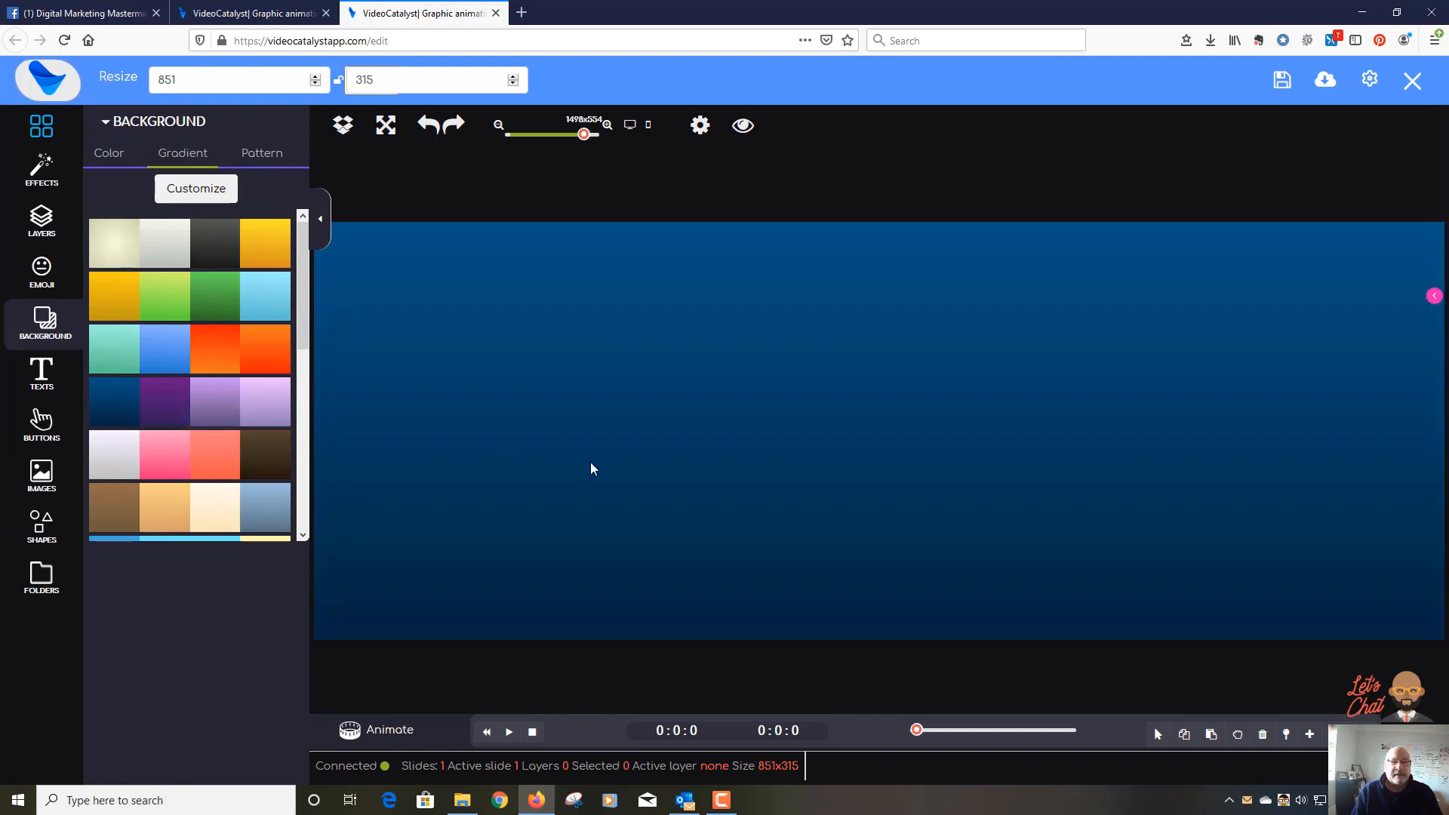
left_click(168, 337)
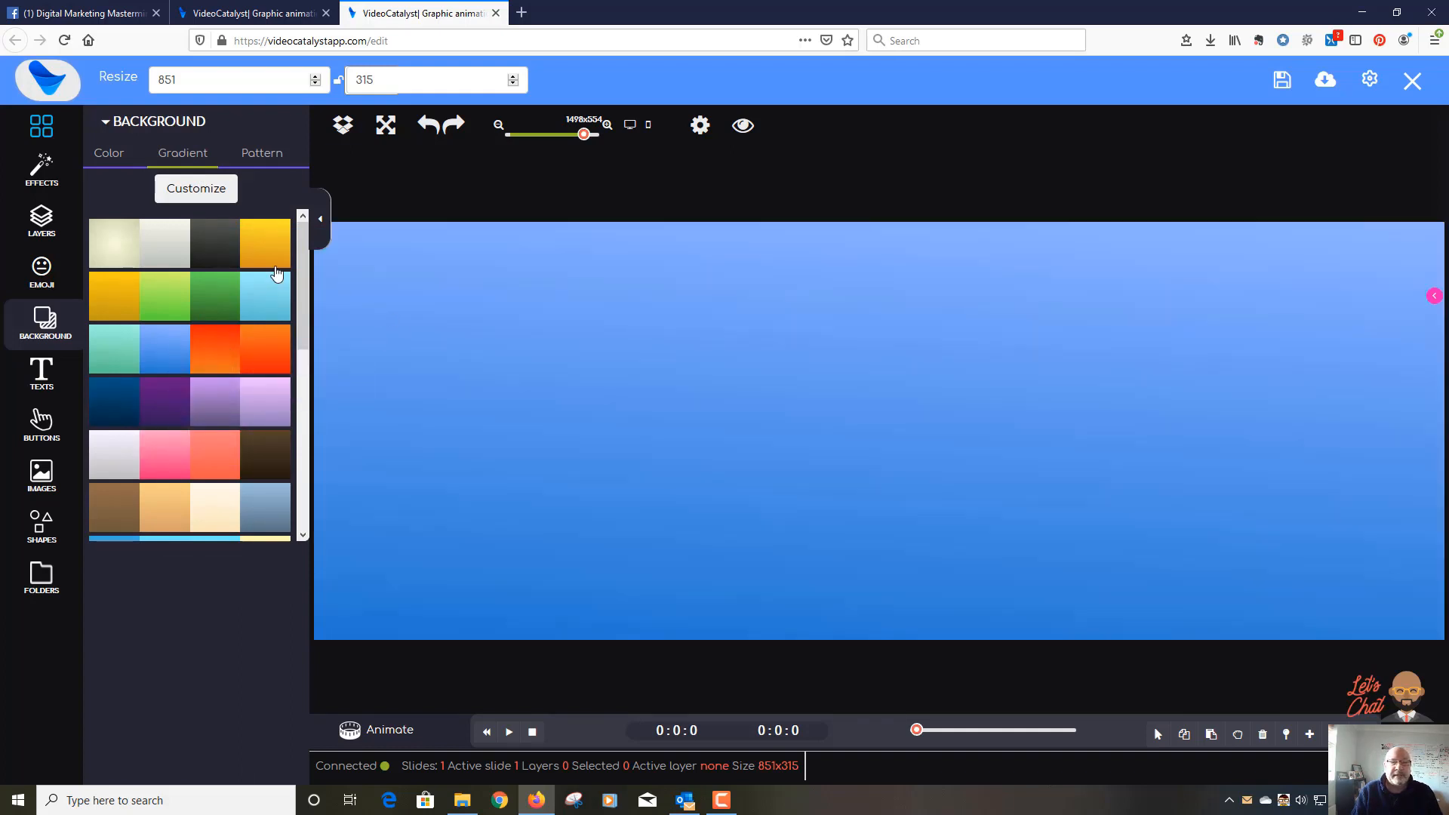
left_click(105, 154)
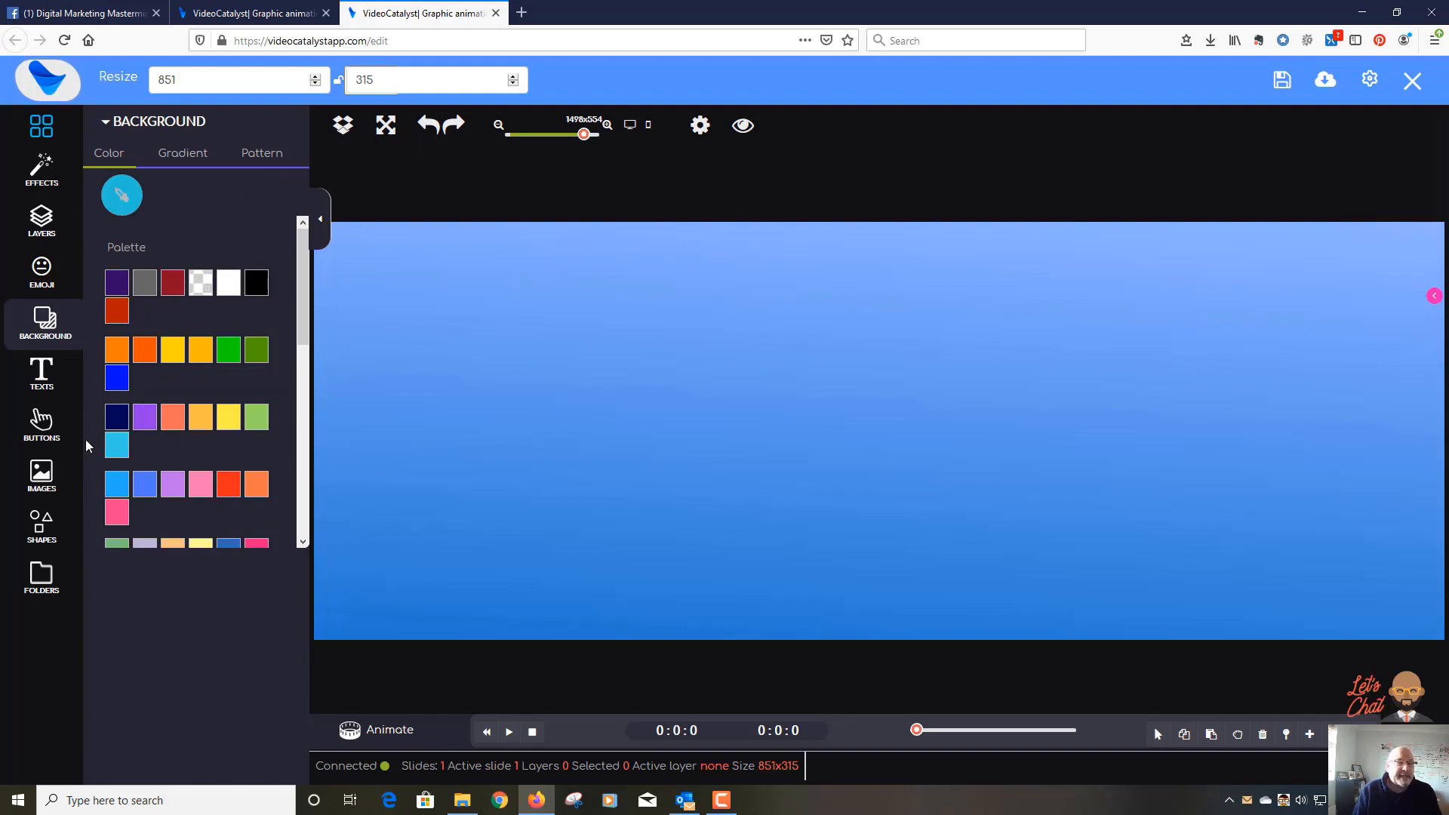
Step: Import the portrait image with pointing hands from My Images and place it at about x 38, y 42 on the banner
left_click(43, 474)
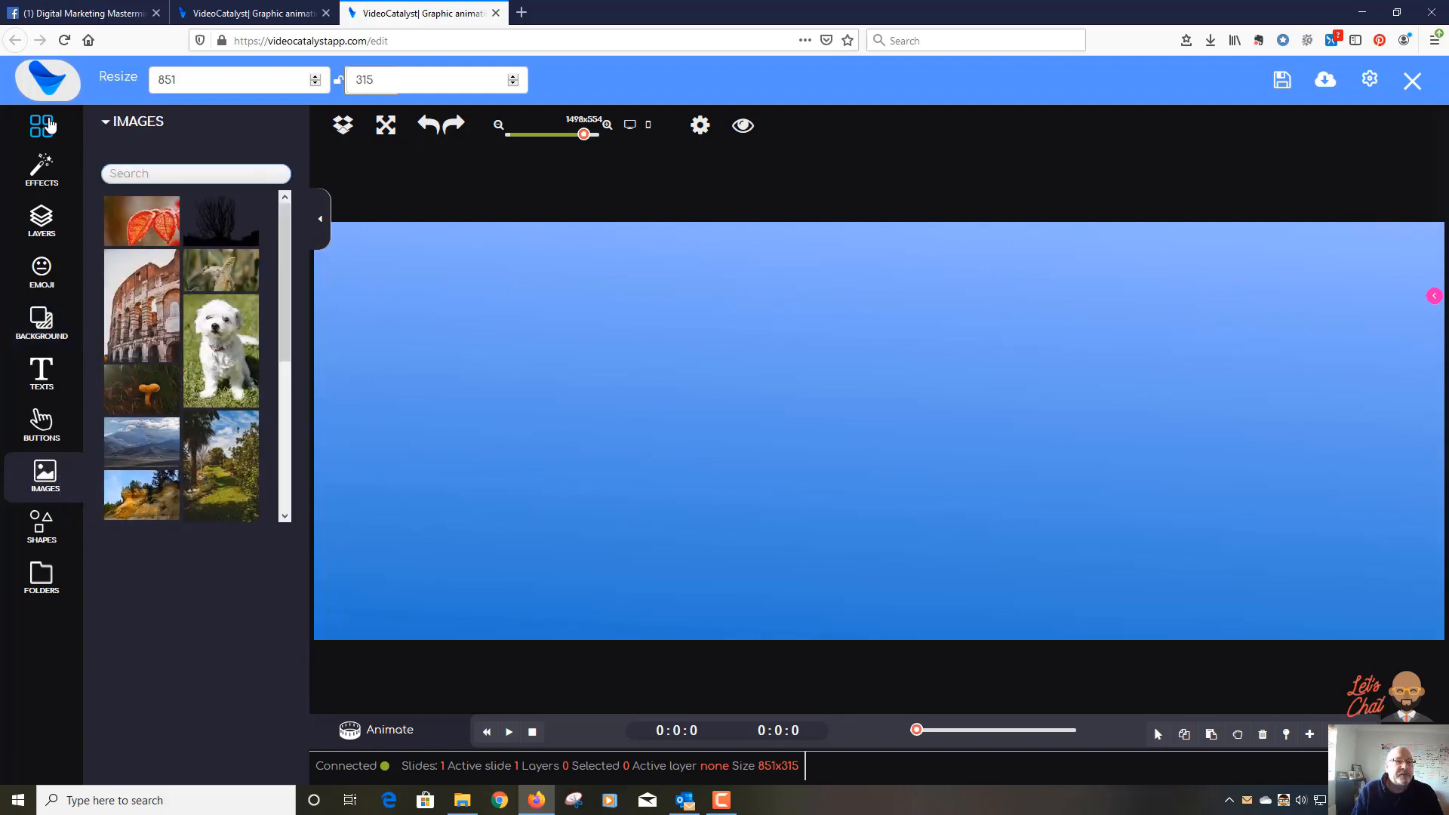
left_click(42, 129)
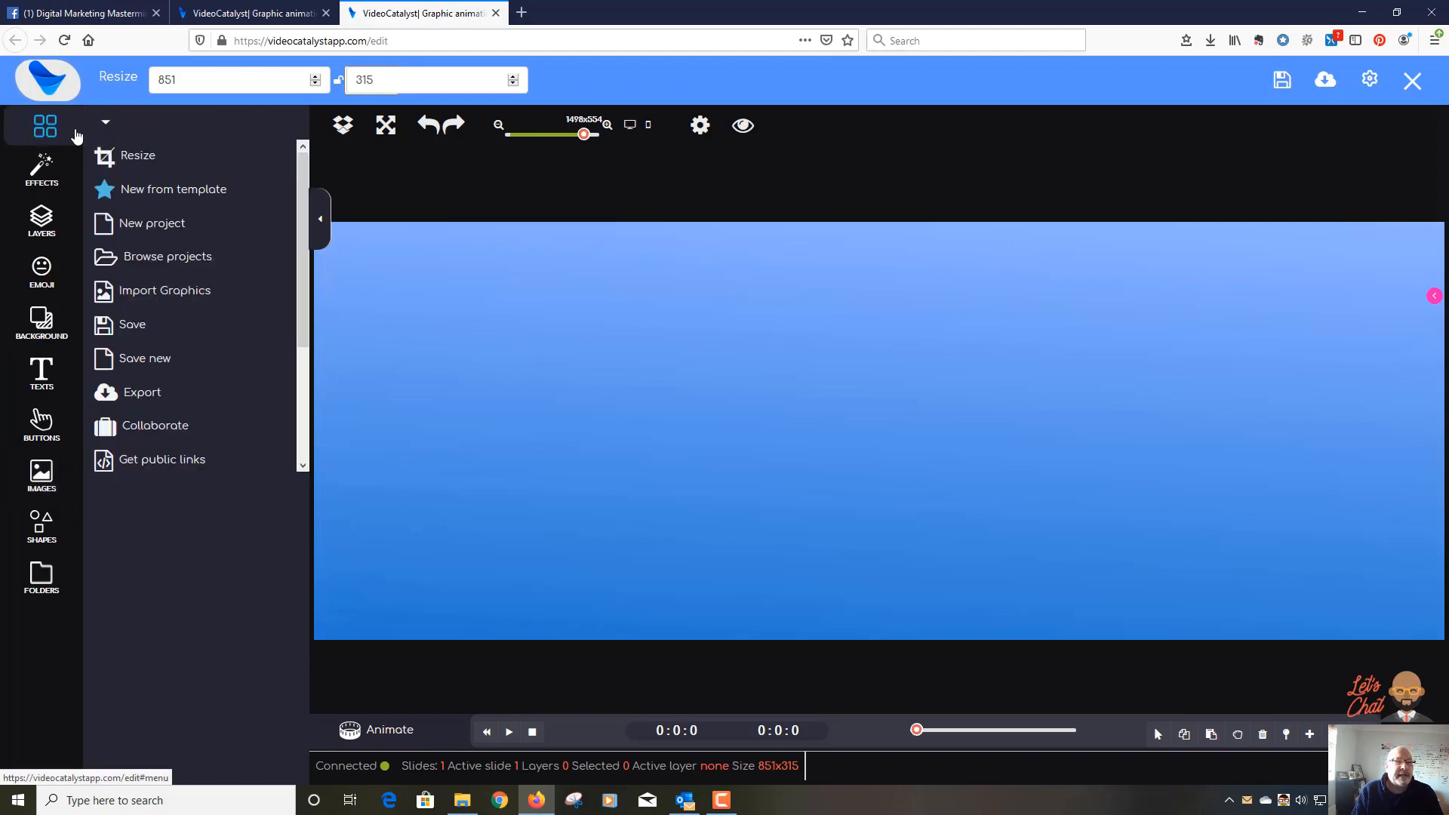
left_click(179, 296)
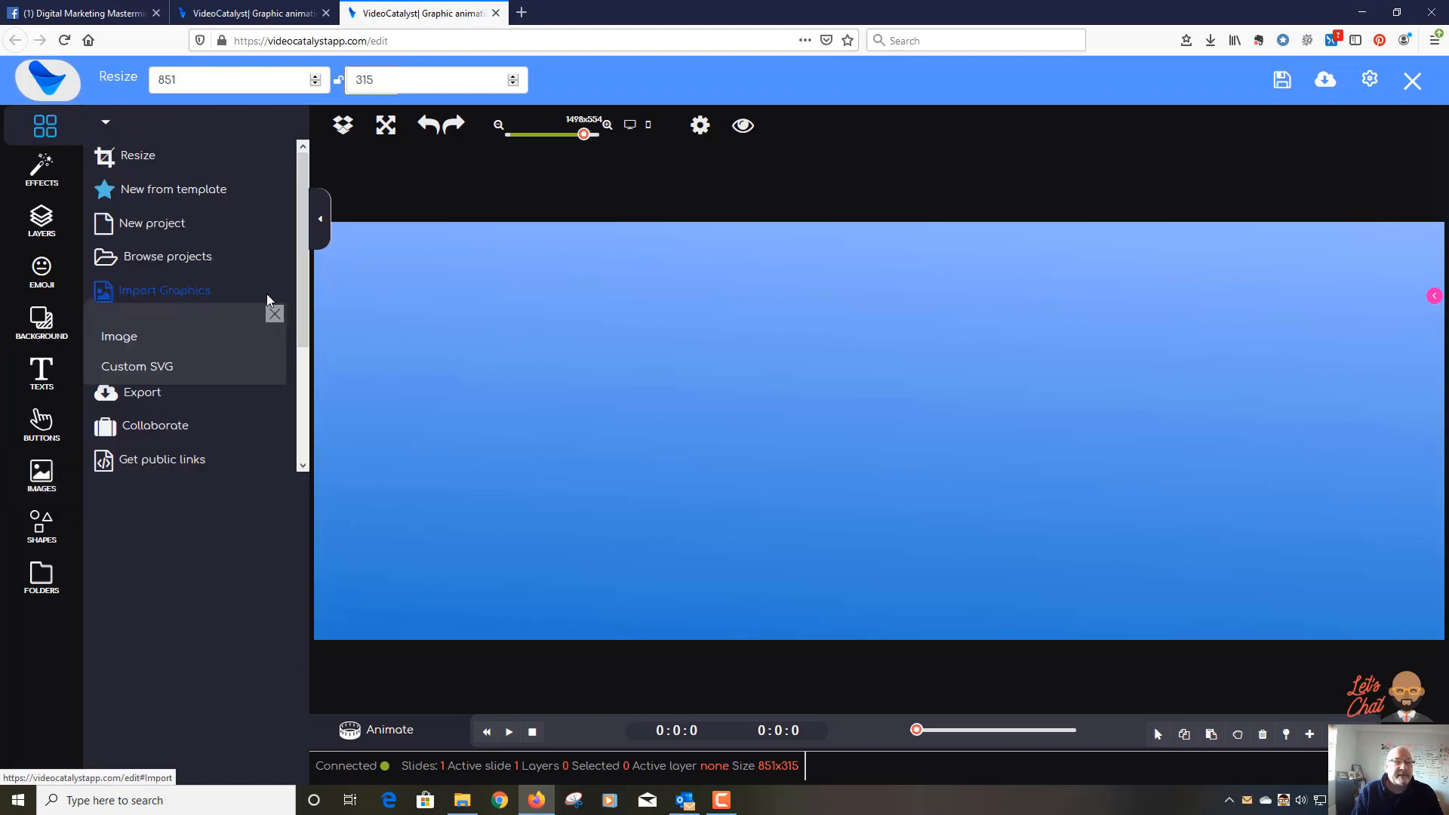
left_click(117, 336)
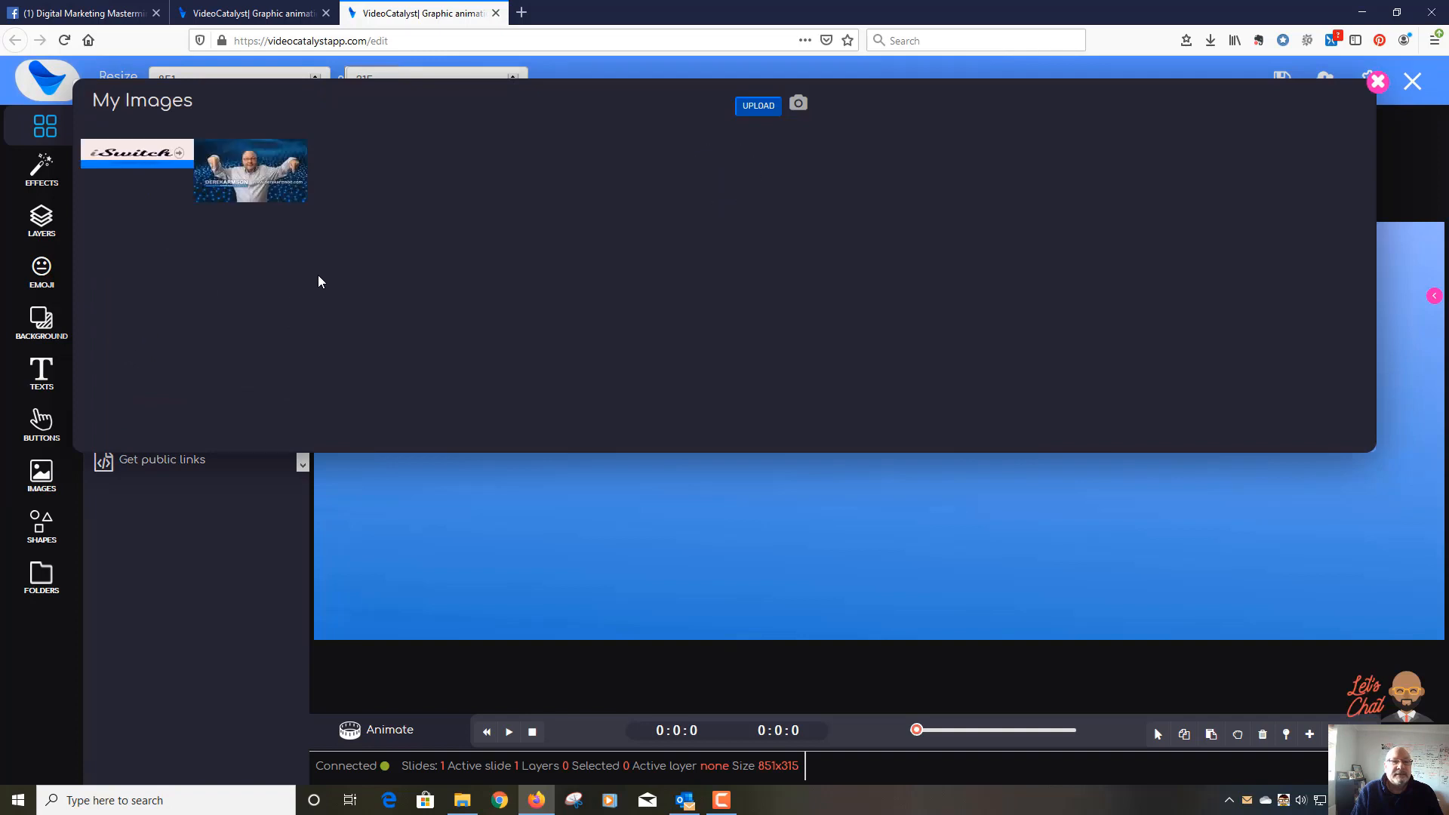
left_click(256, 181)
left_click_drag(1001, 487, 571, 388)
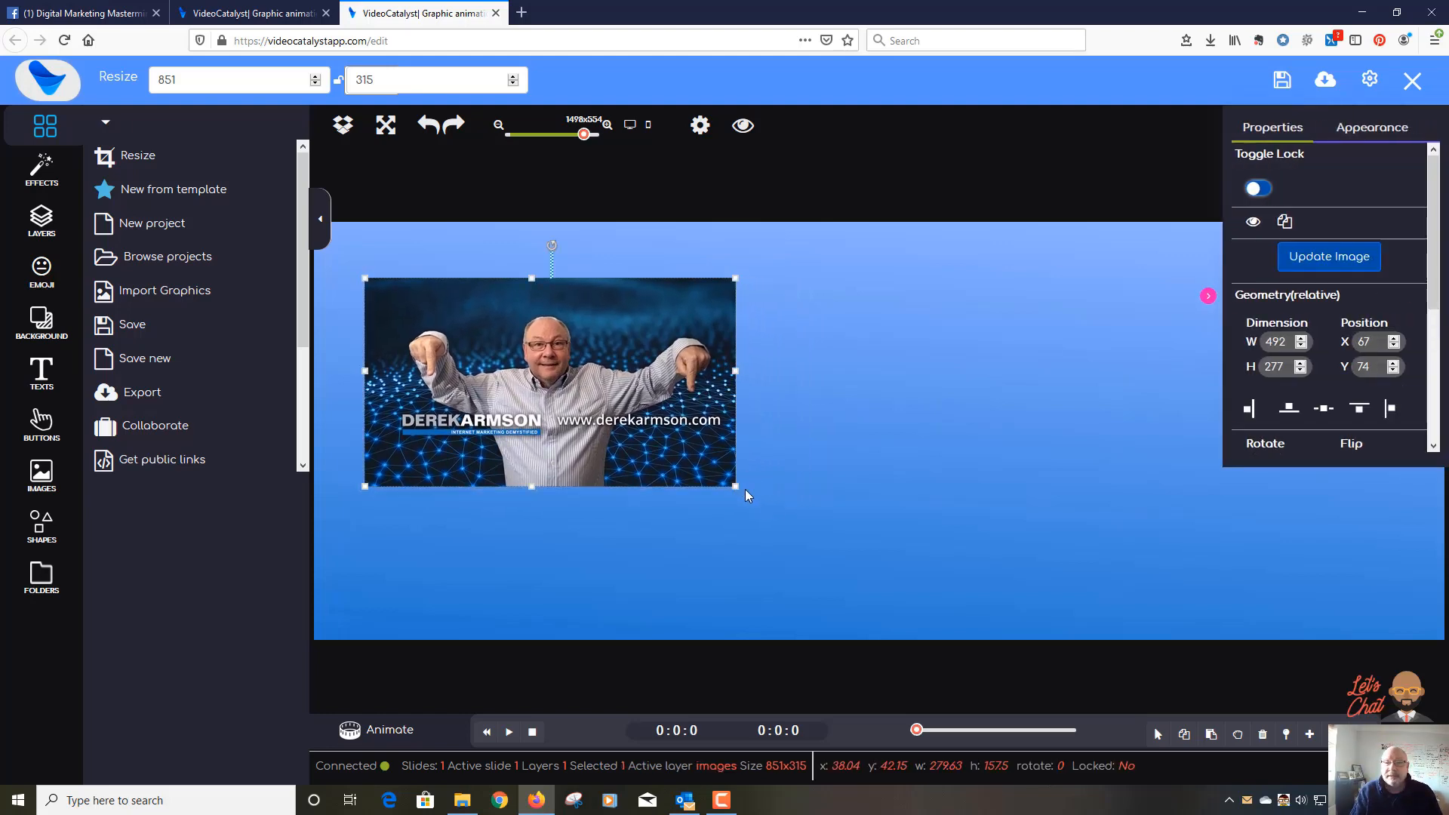
Step: Enlarge the portrait image to about 580 by 292 with its upper-left corner at about x 14, y 11
left_click_drag(736, 487, 1097, 602)
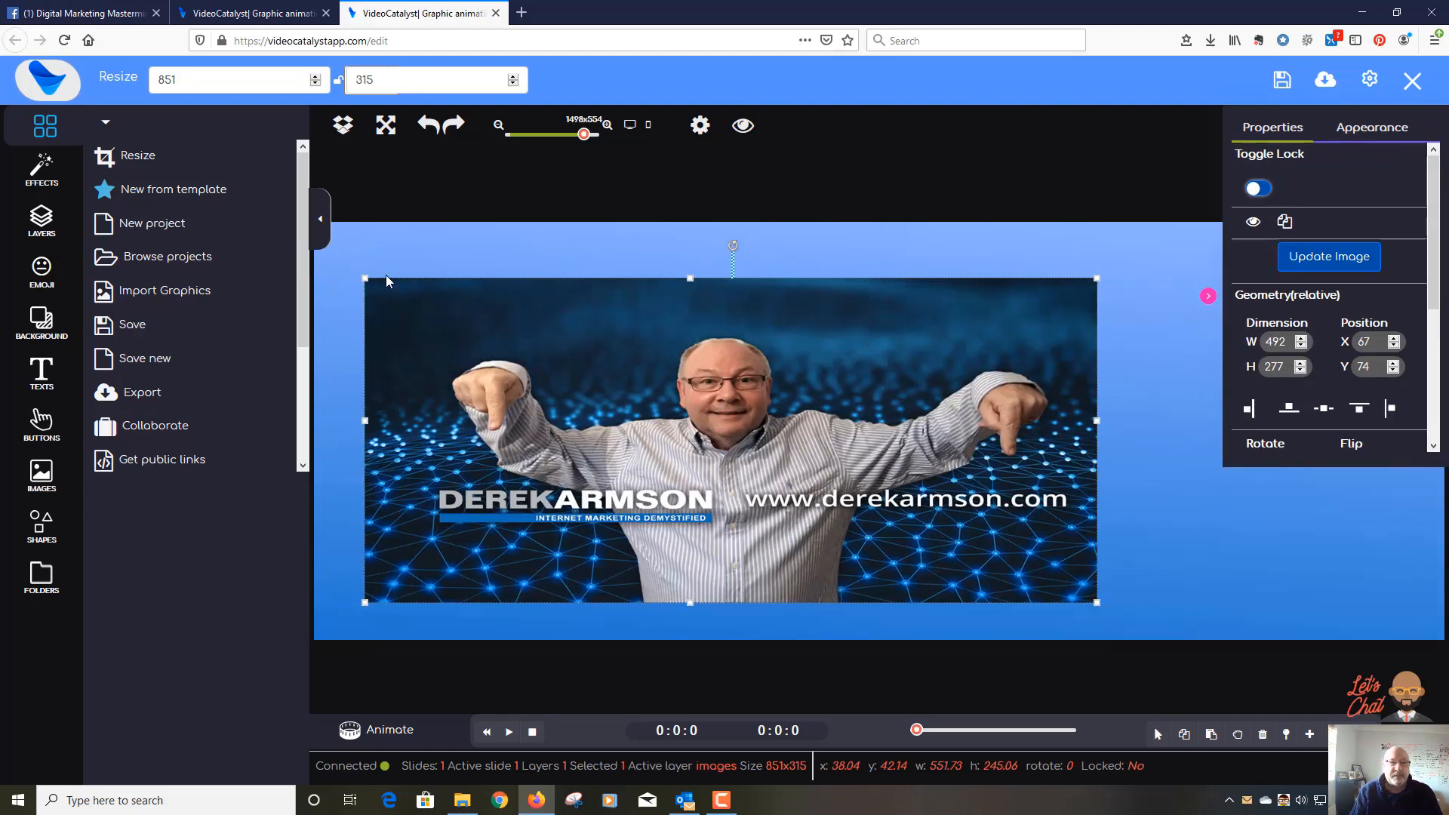
left_click_drag(367, 282, 335, 240)
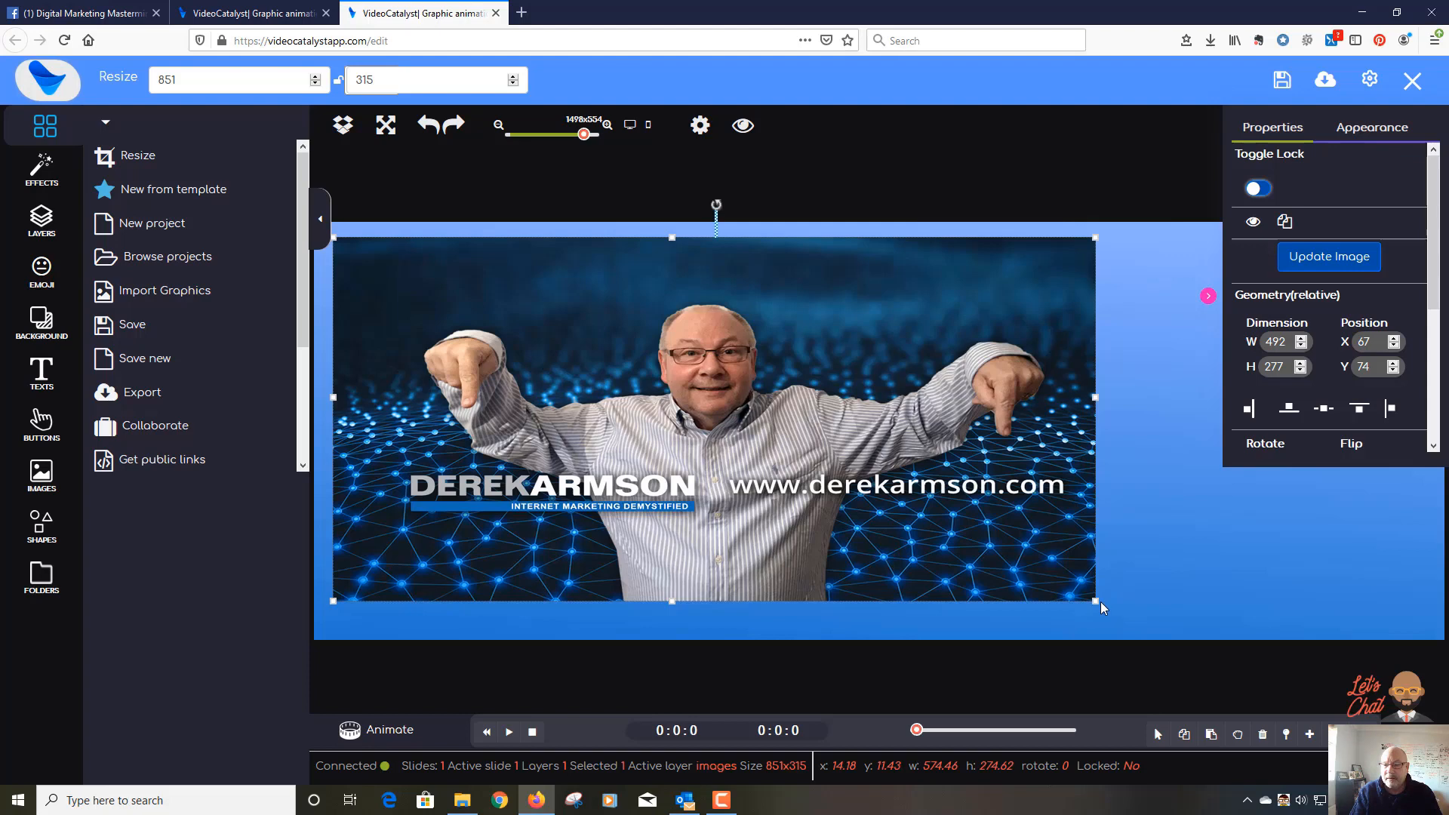
left_click_drag(1097, 601, 1102, 624)
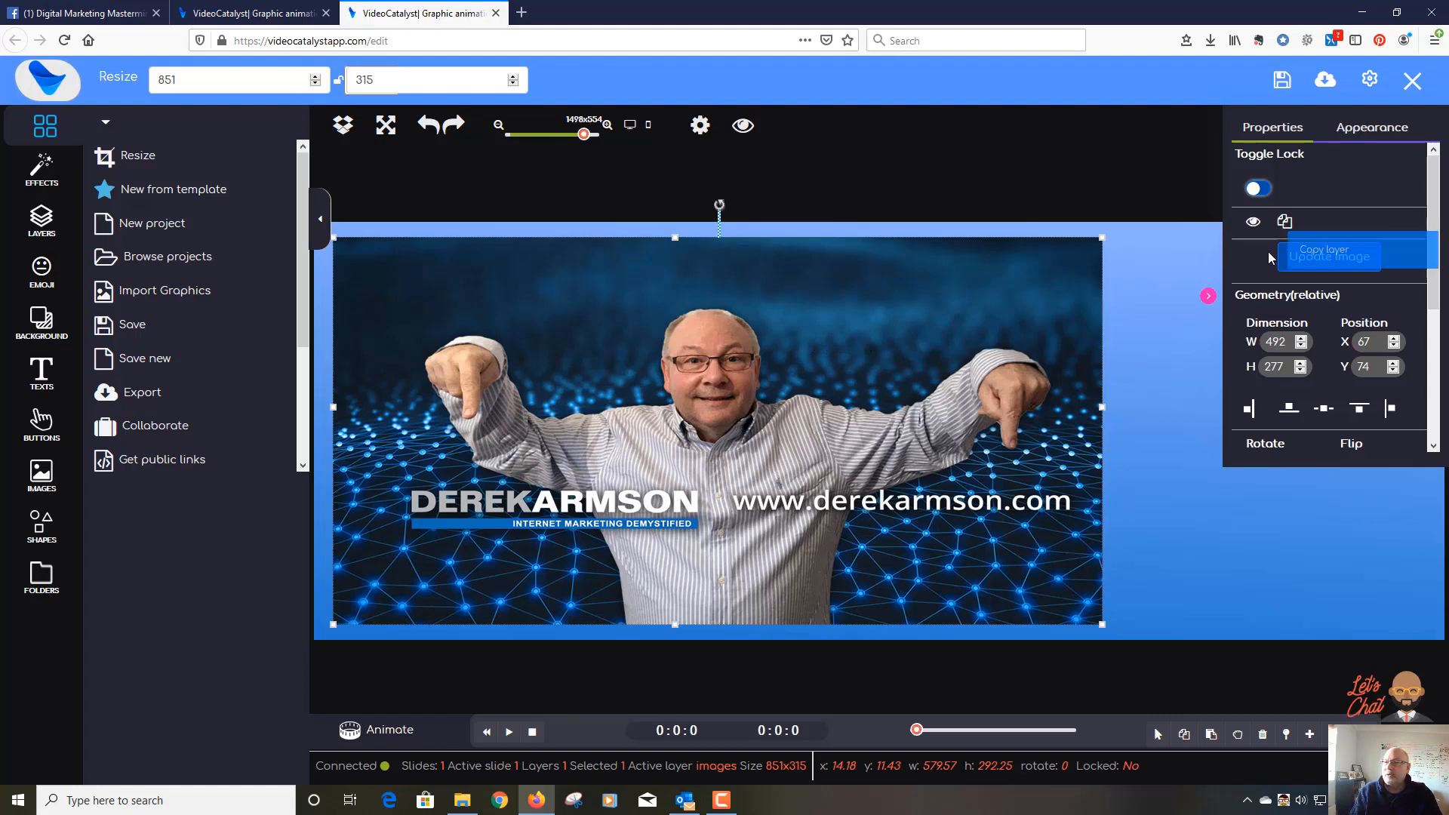
left_click_drag(1436, 223, 1446, 273)
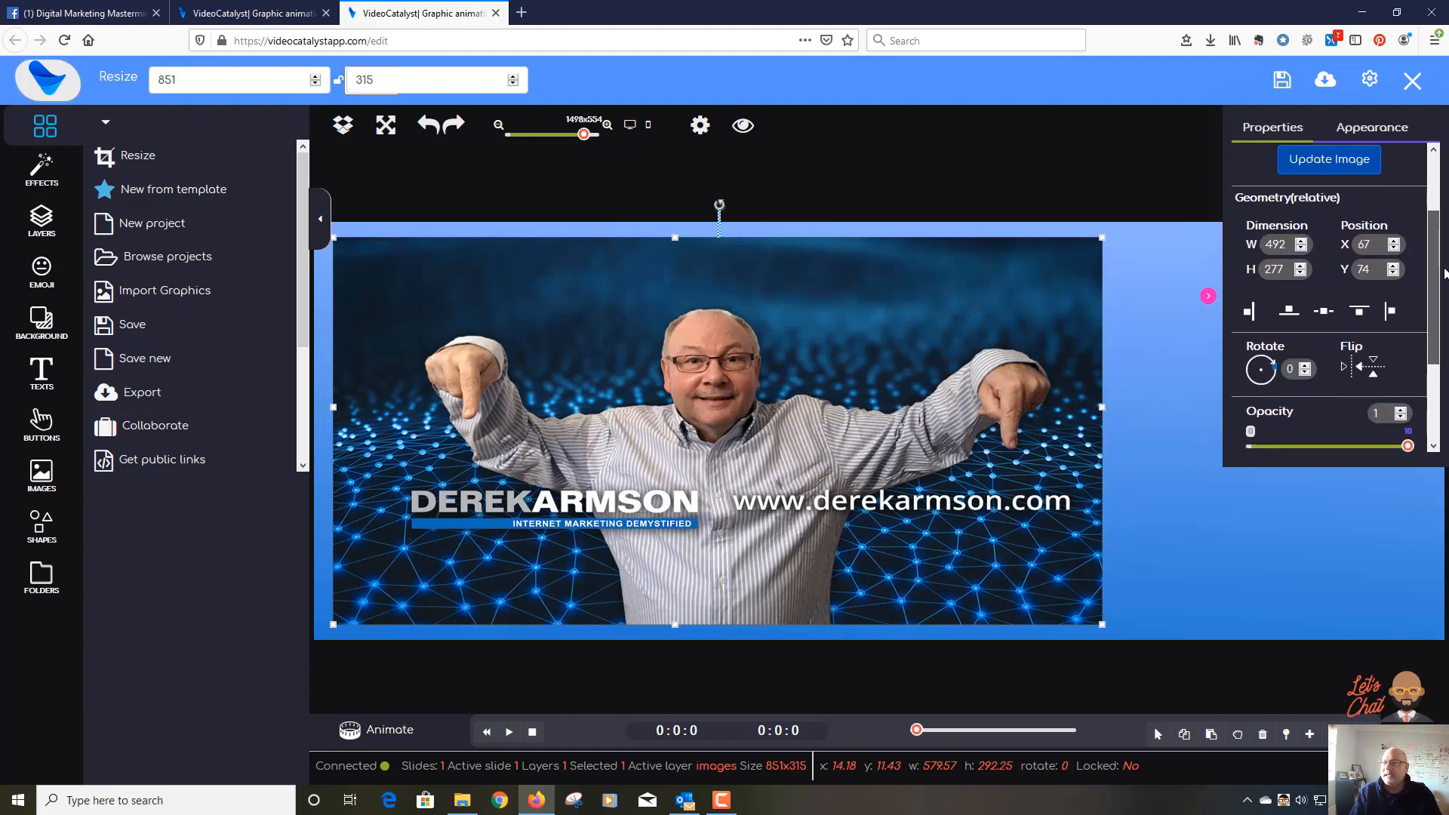
left_click(1208, 295)
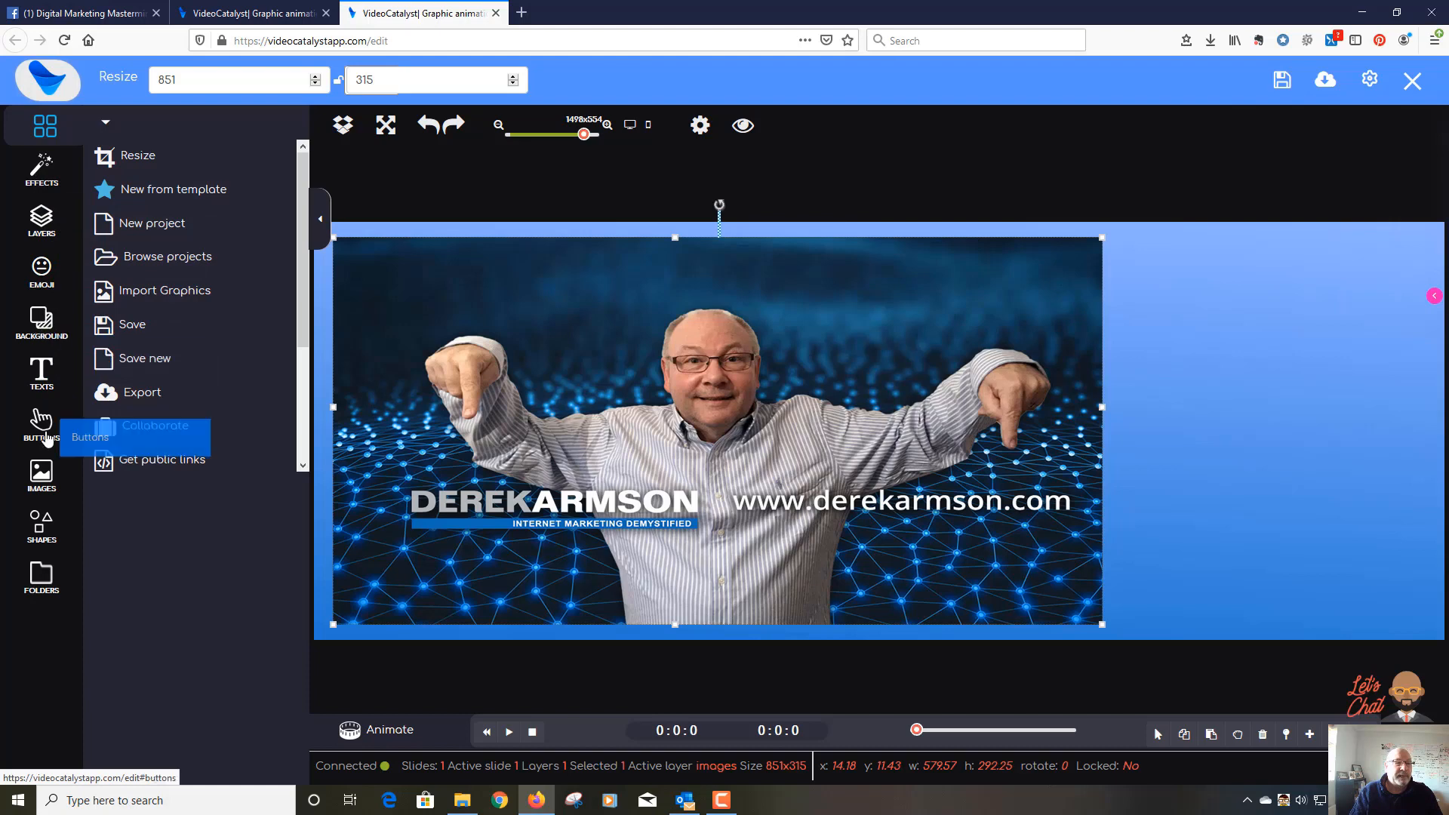
Step: Add the stock illustration of a couple beside a tree and place it on the empty background right of the portrait image
left_click(44, 474)
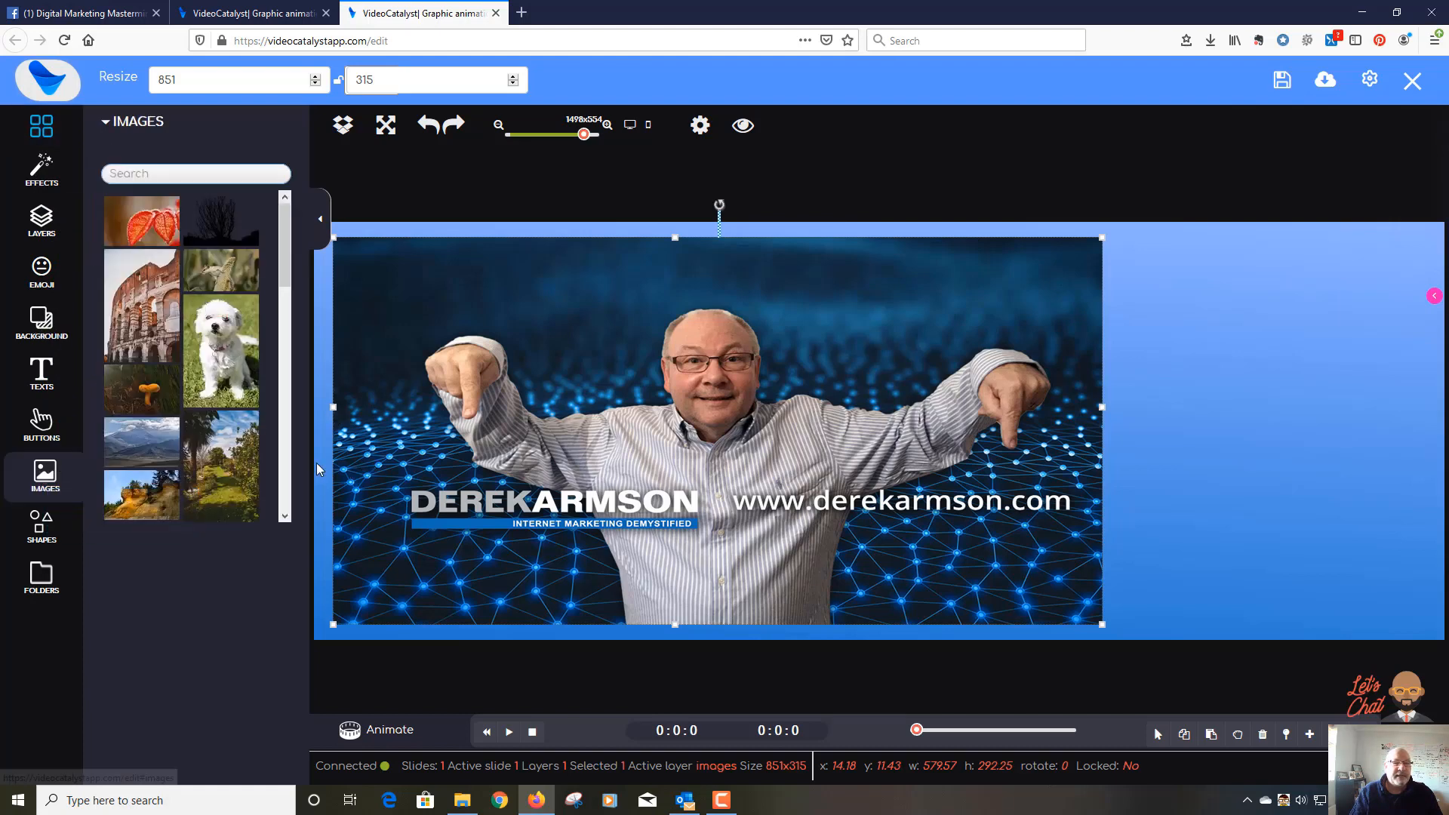
left_click_drag(286, 283, 297, 388)
left_click_drag(227, 271, 912, 429)
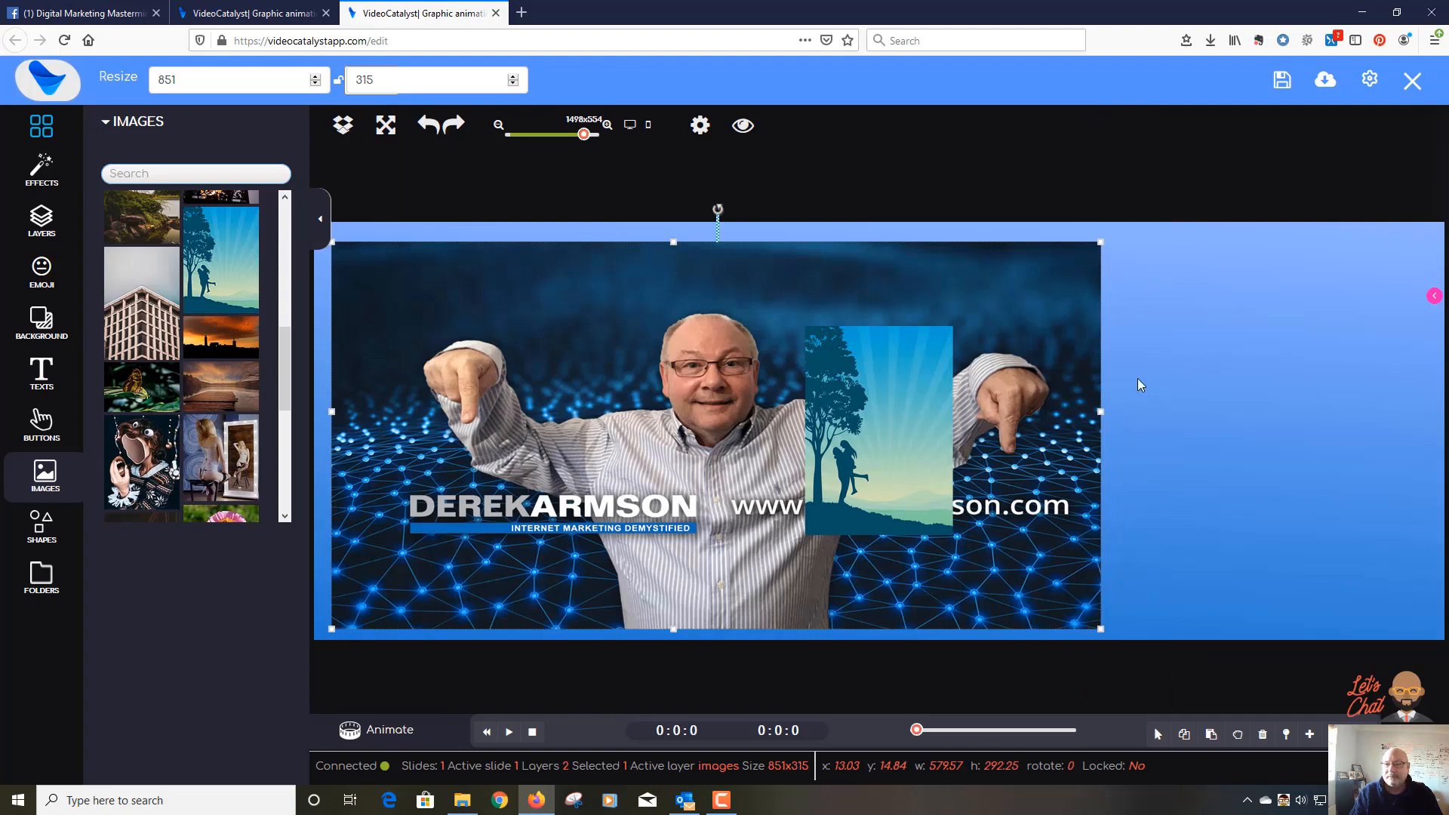
left_click(851, 398)
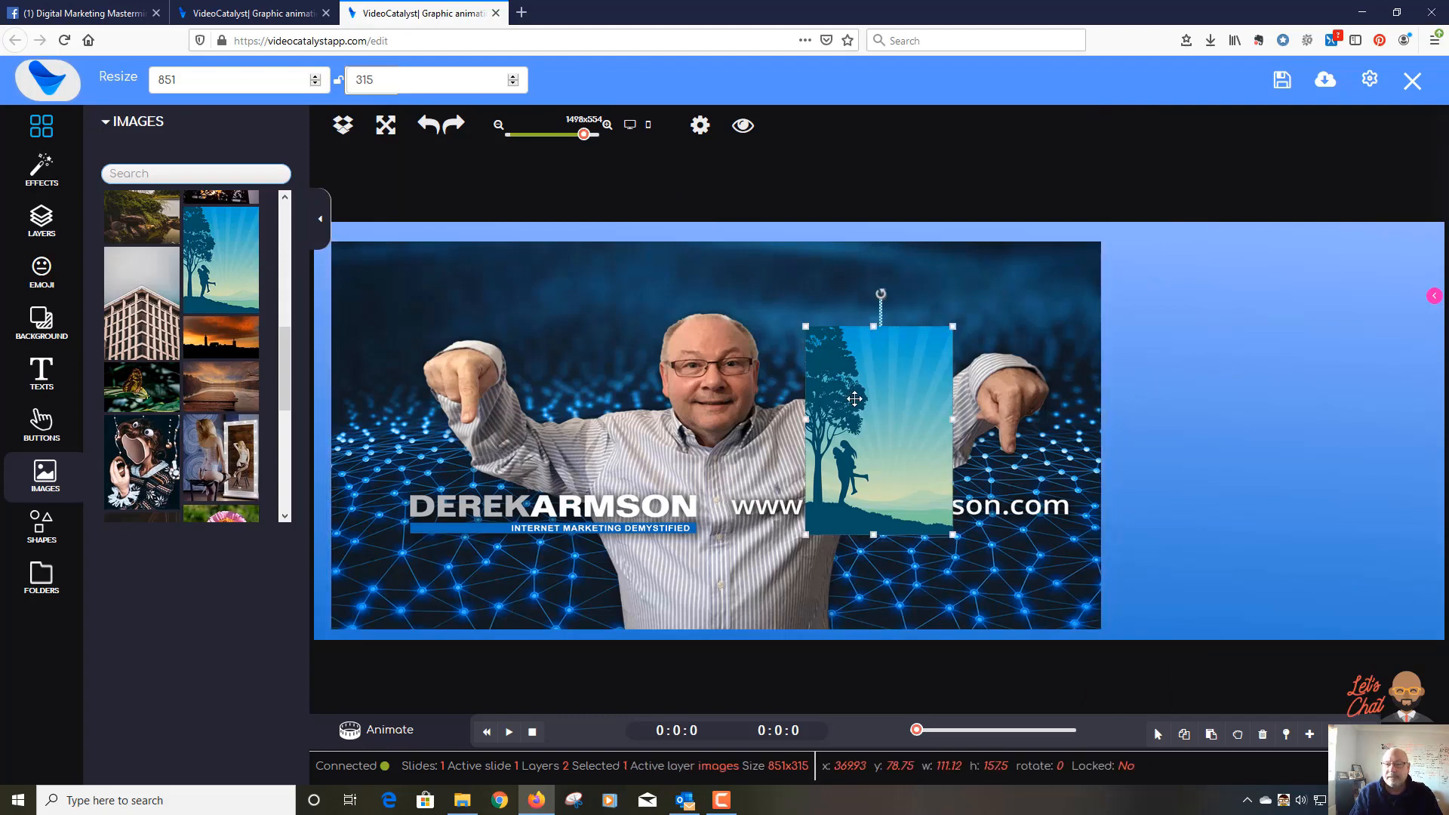
left_click_drag(854, 399, 1225, 327)
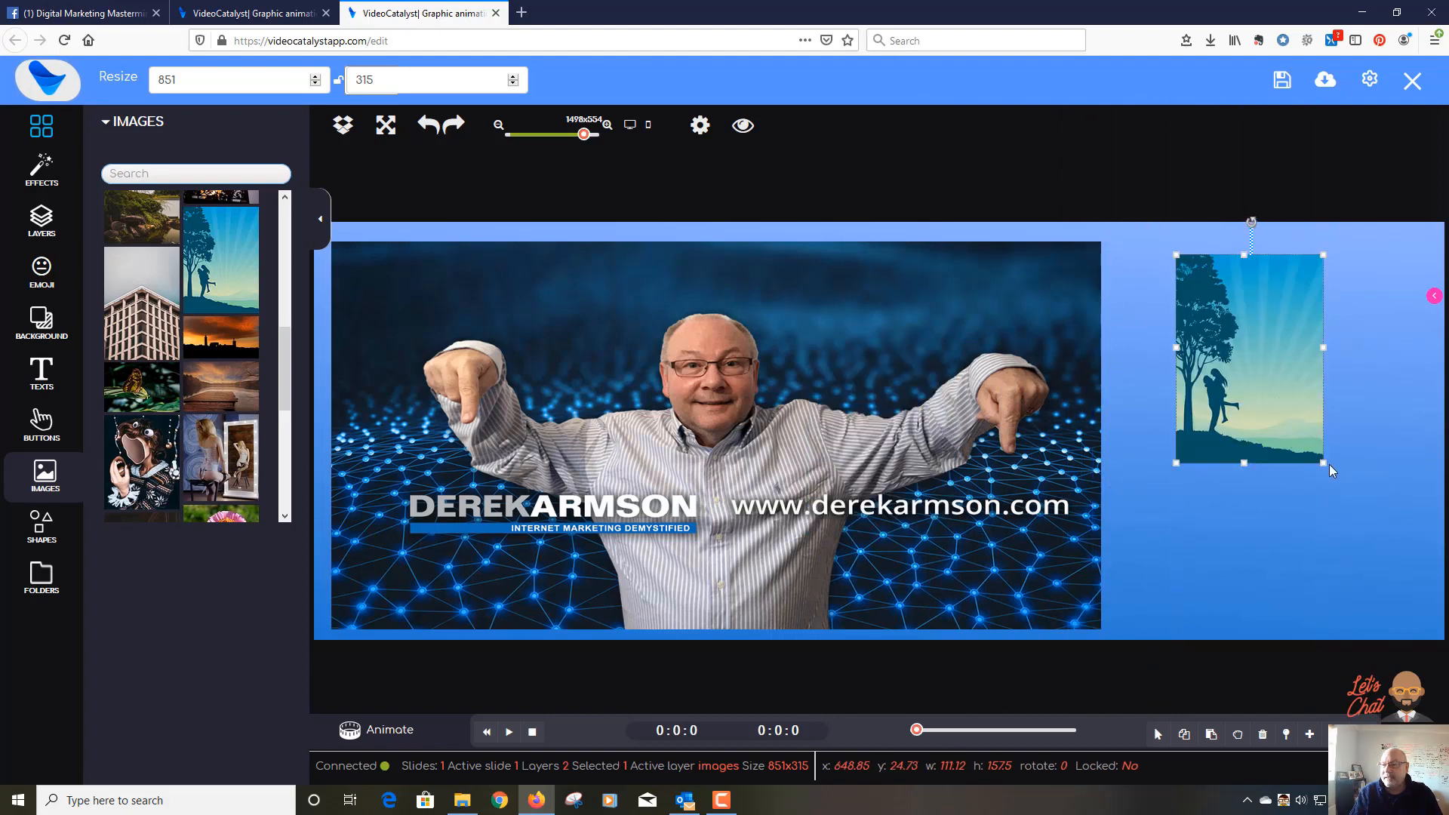
Step: Enlarge the couple illustration to about 175 by 199 and move it to about x 634, y 16
left_click_drag(1337, 473, 1414, 488)
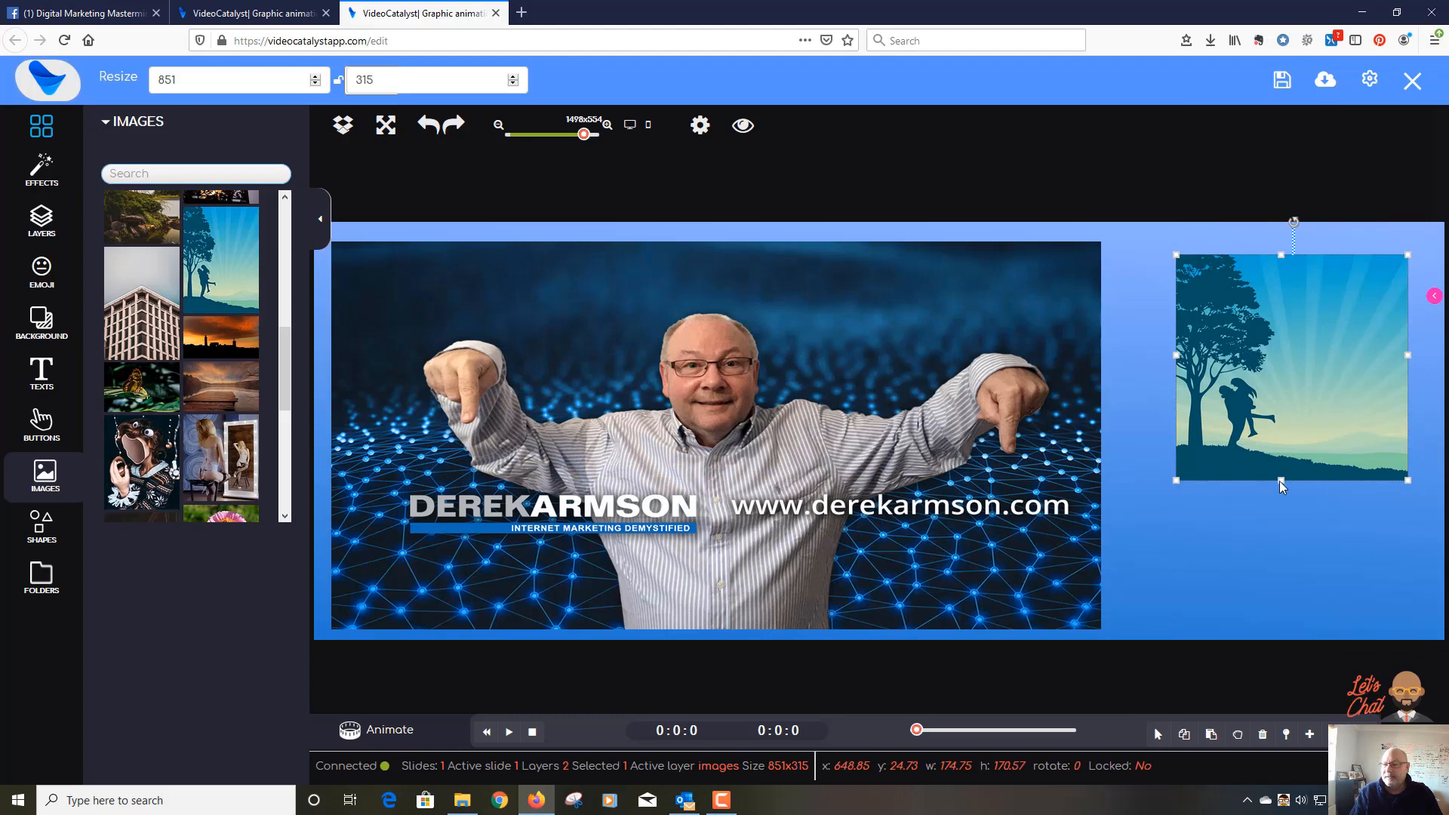
left_click_drag(1279, 480, 1283, 518)
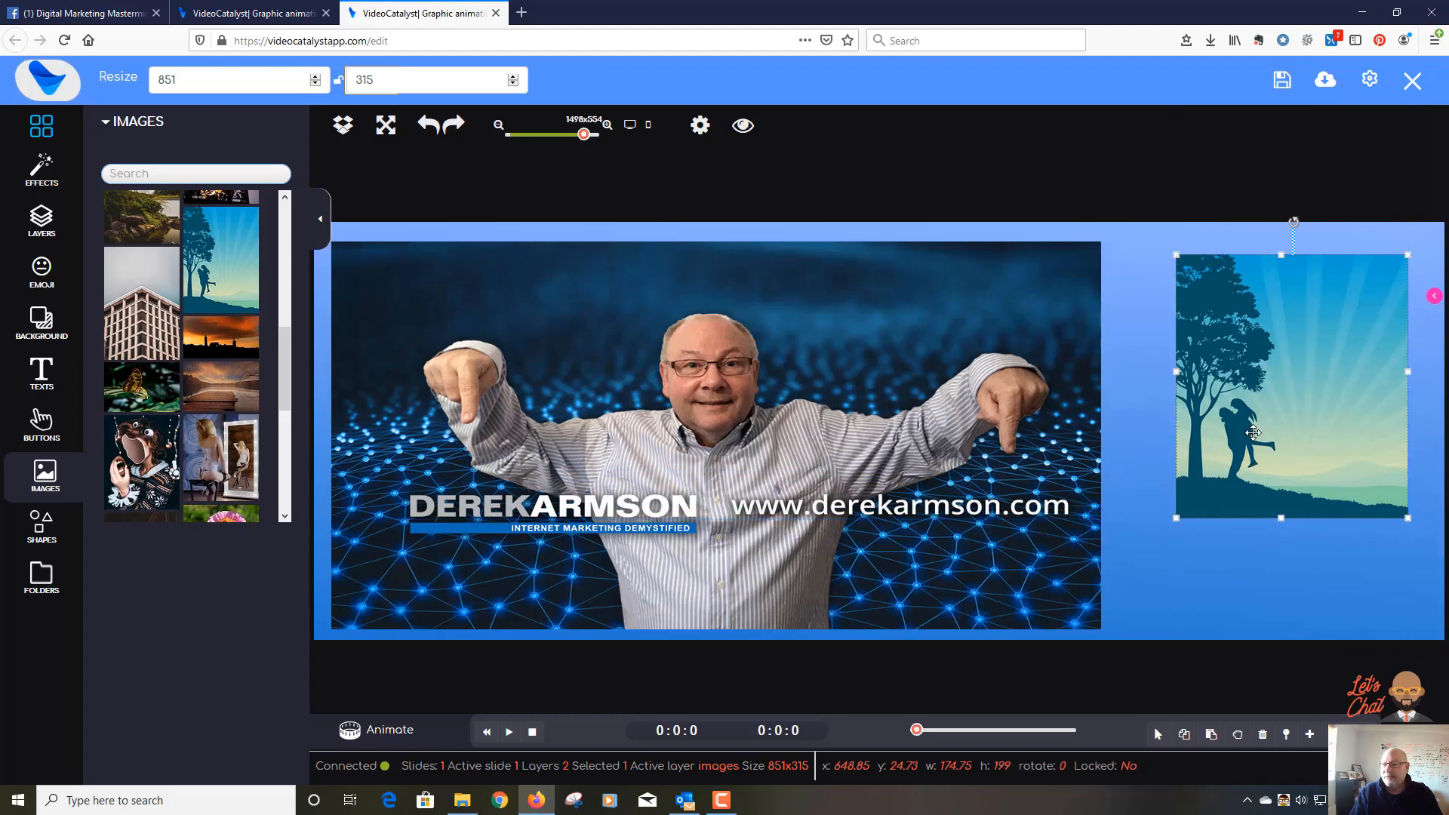
mouse_move(1253, 432)
left_mouse_down()
mouse_move(1219, 426)
mouse_move(1252, 435)
left_mouse_up()
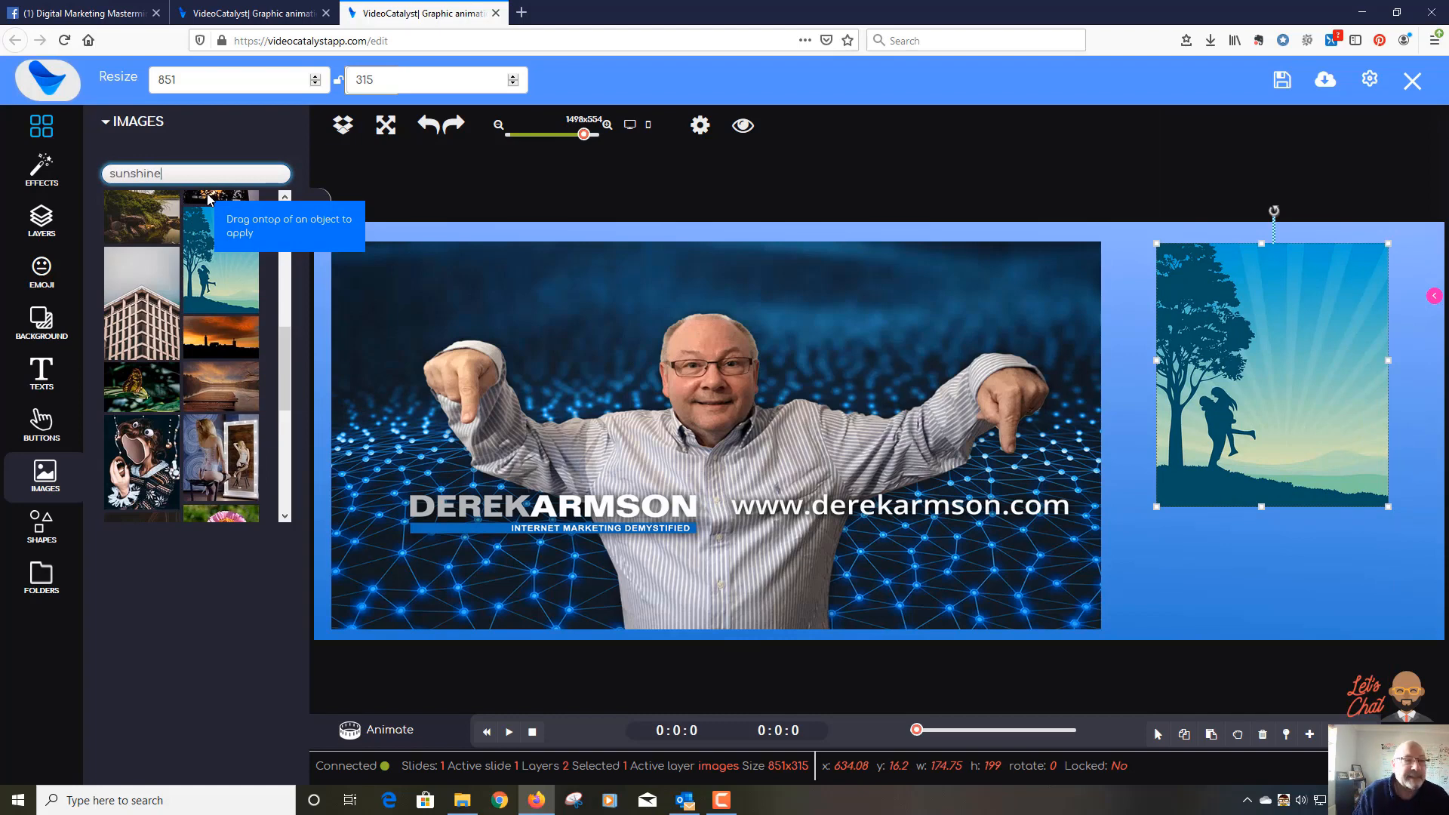
Step: Search the stock images for "sunshine" and browse the results
key("Return")
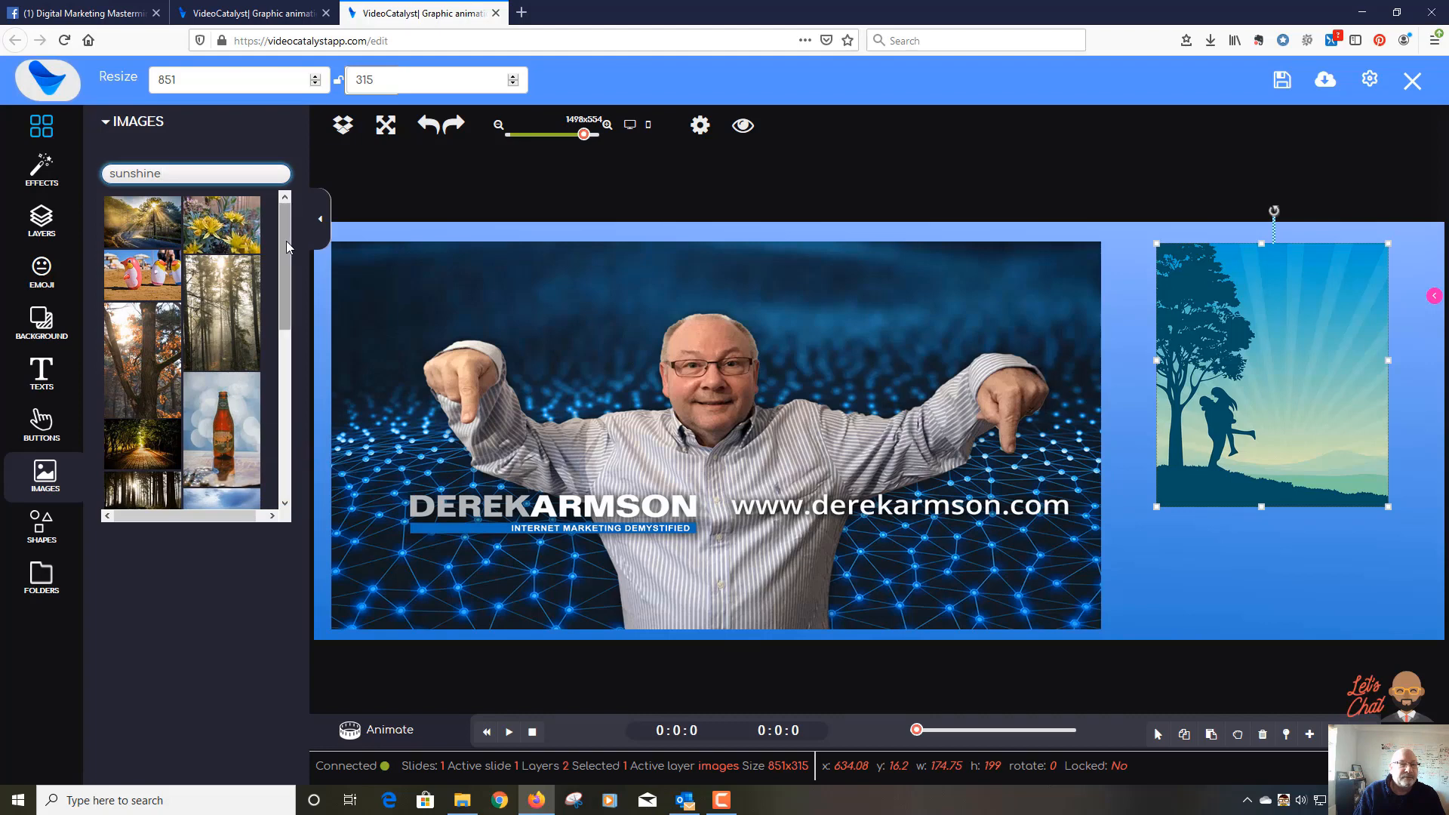
left_click_drag(289, 247, 279, 320)
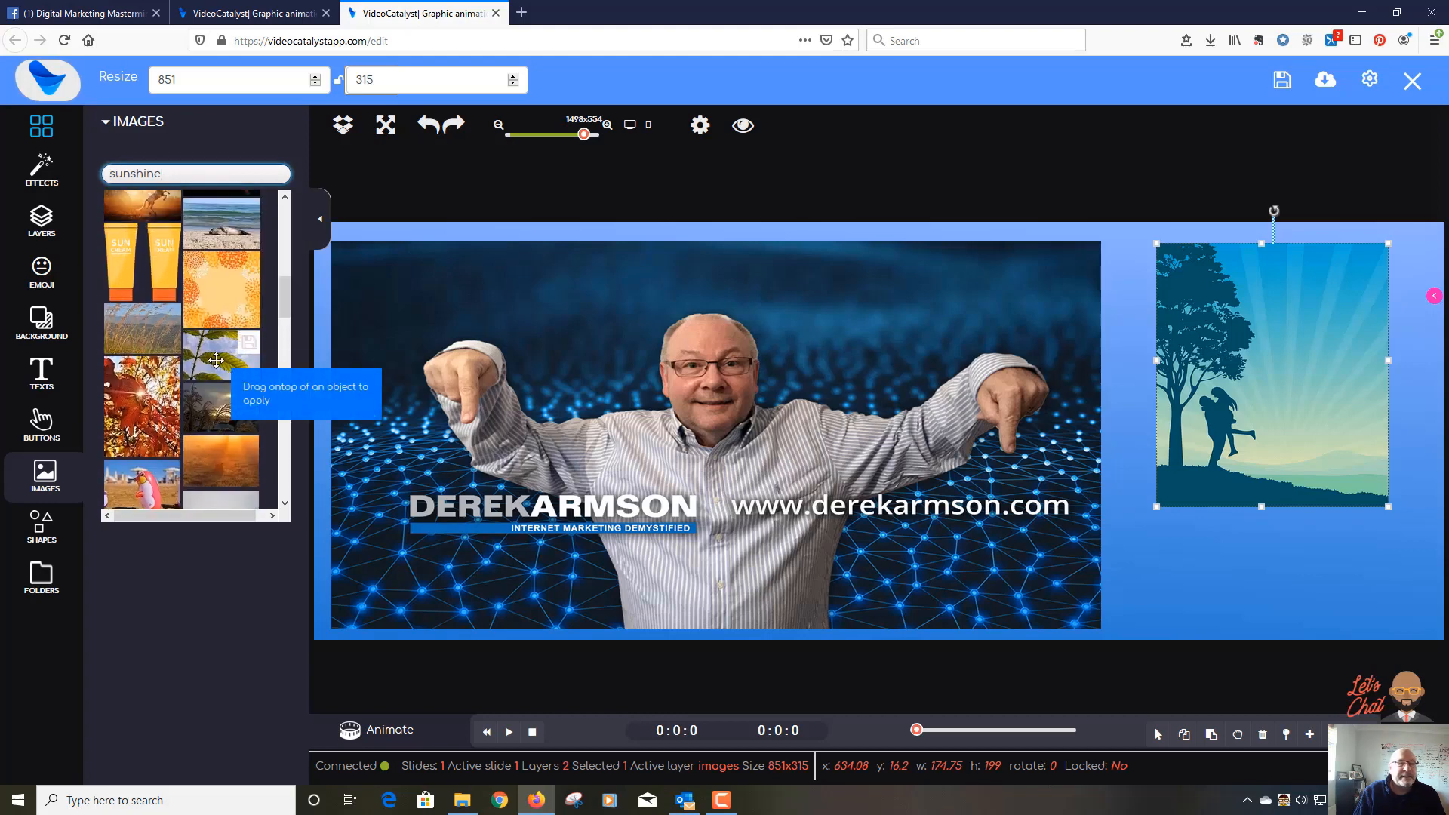
Step: Add the green leaf stock image, shrink it to about 150 by 132 and place it at about x 691, y 170, overlapping the couple illustration
left_click(255, 348)
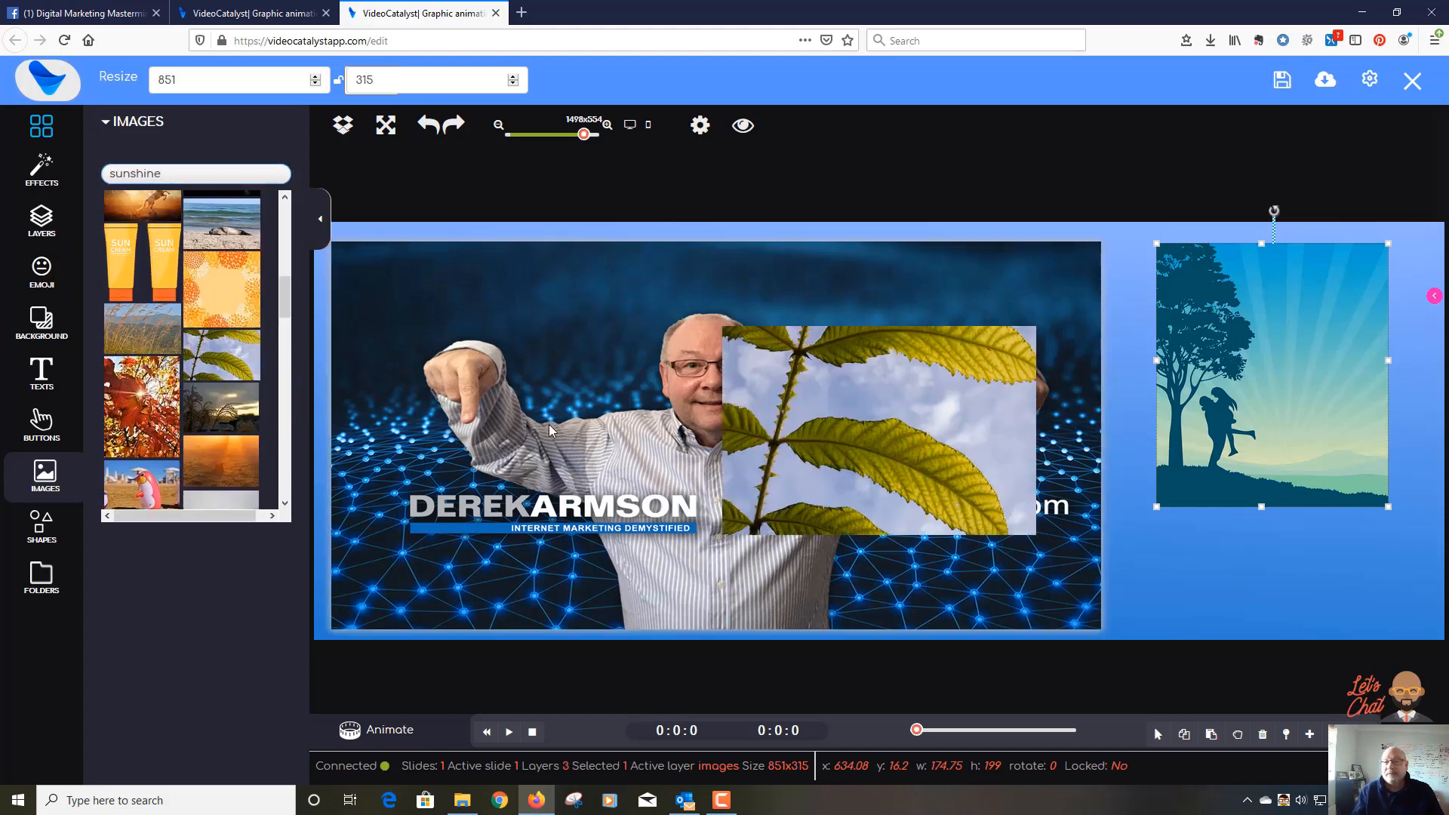
left_click(893, 415)
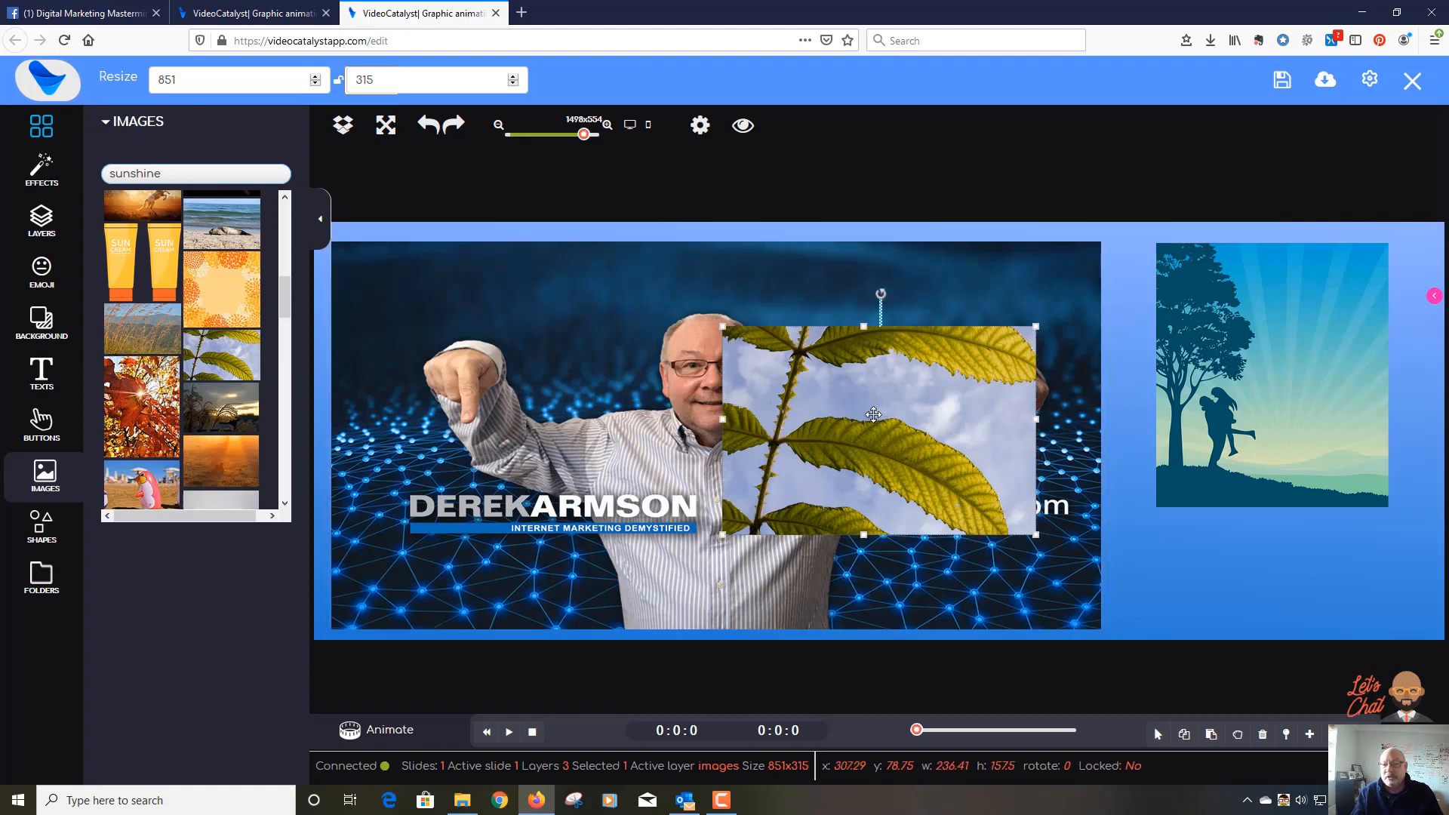
left_click_drag(873, 415, 1268, 525)
left_click_drag(1121, 441, 1230, 463)
left_click_drag(1300, 516, 1304, 494)
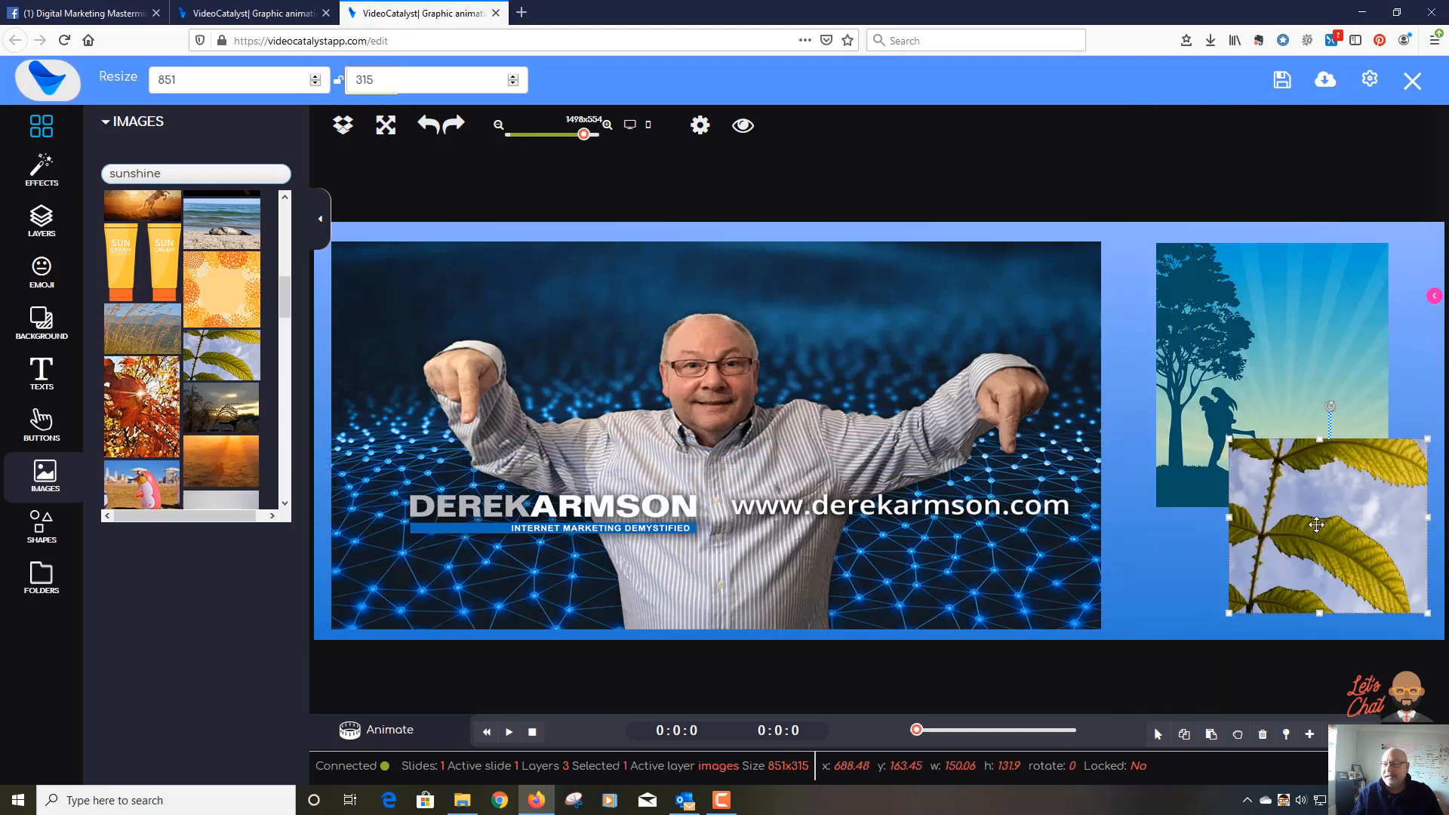
left_click_drag(1319, 531, 1323, 540)
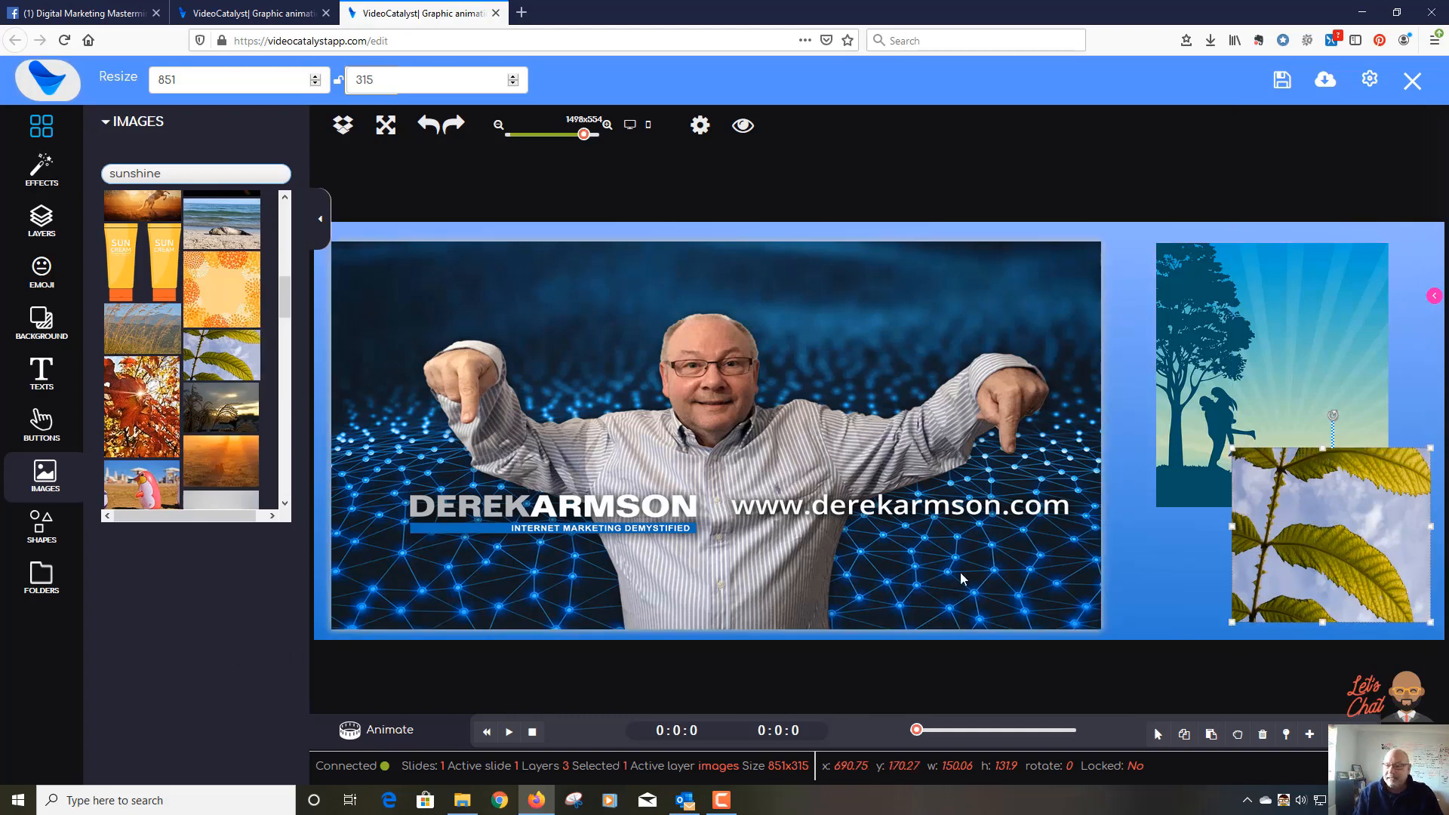
Step: Open the animation timeline and apply a Zoom animation to the portrait image, leaving reverse play and opacity off
left_click(413, 734)
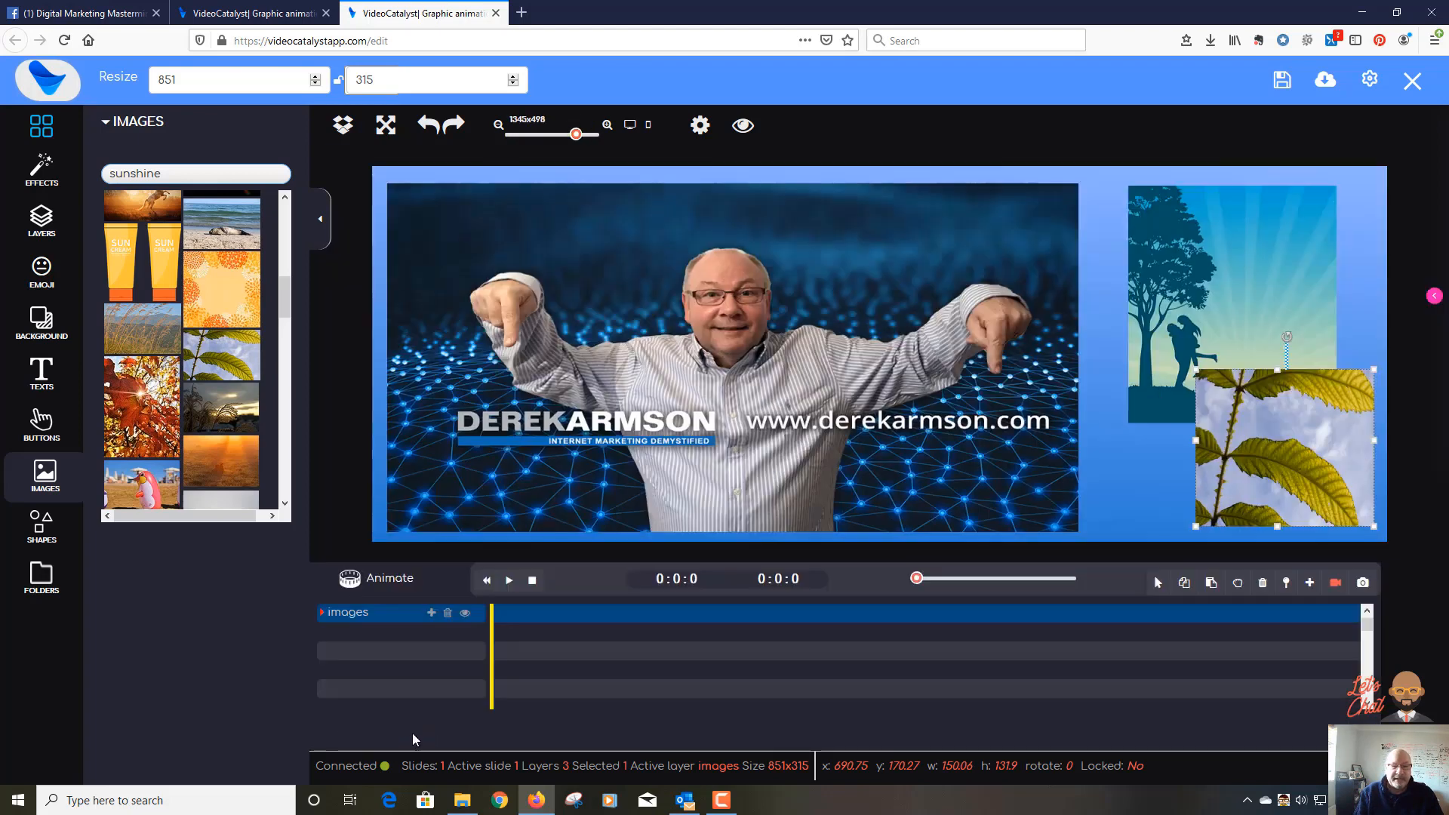
left_click(834, 385)
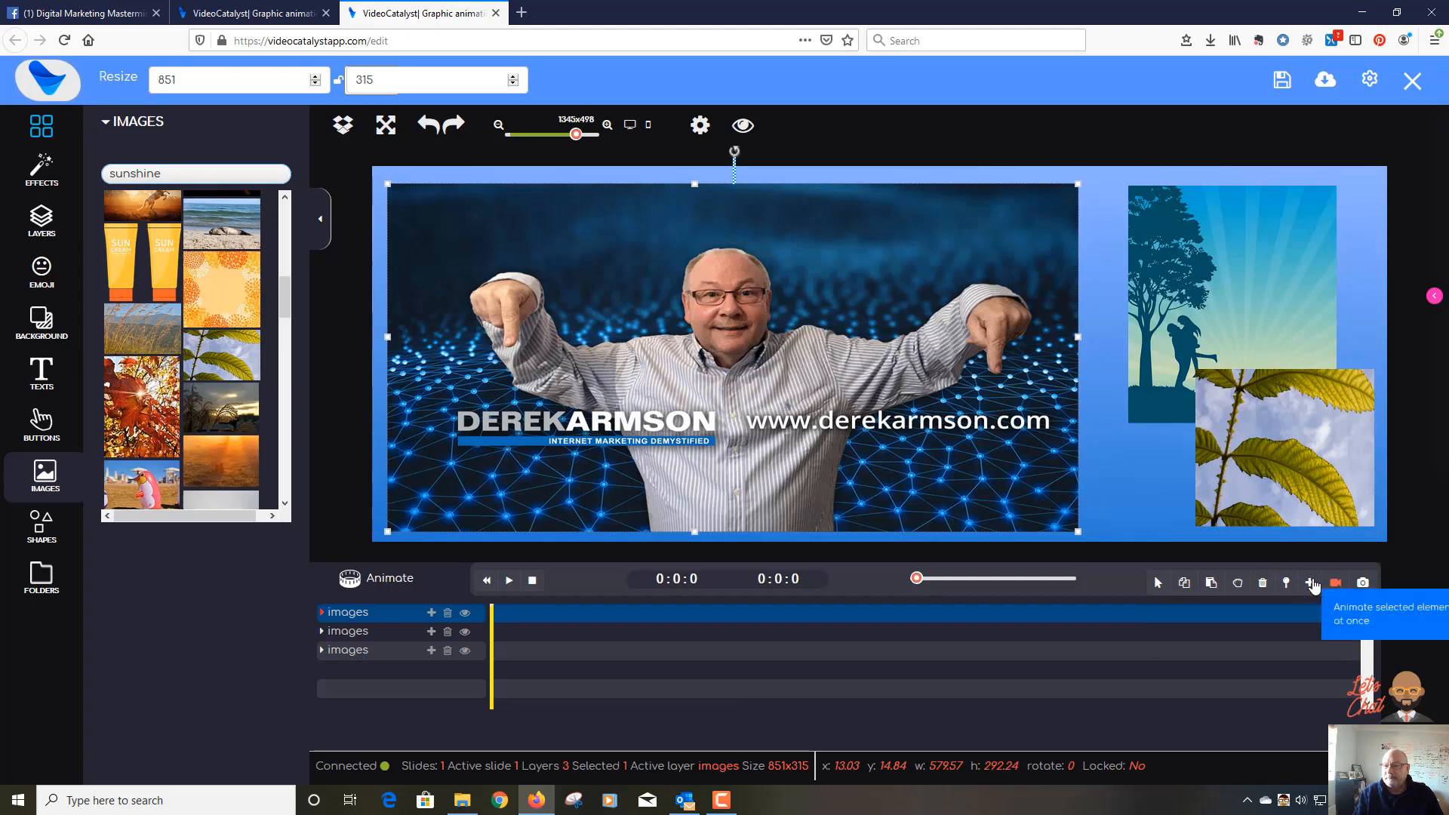
left_click(1310, 582)
mouse_move(1444, 414)
left_mouse_down()
mouse_move(1443, 527)
mouse_move(1446, 426)
left_mouse_up()
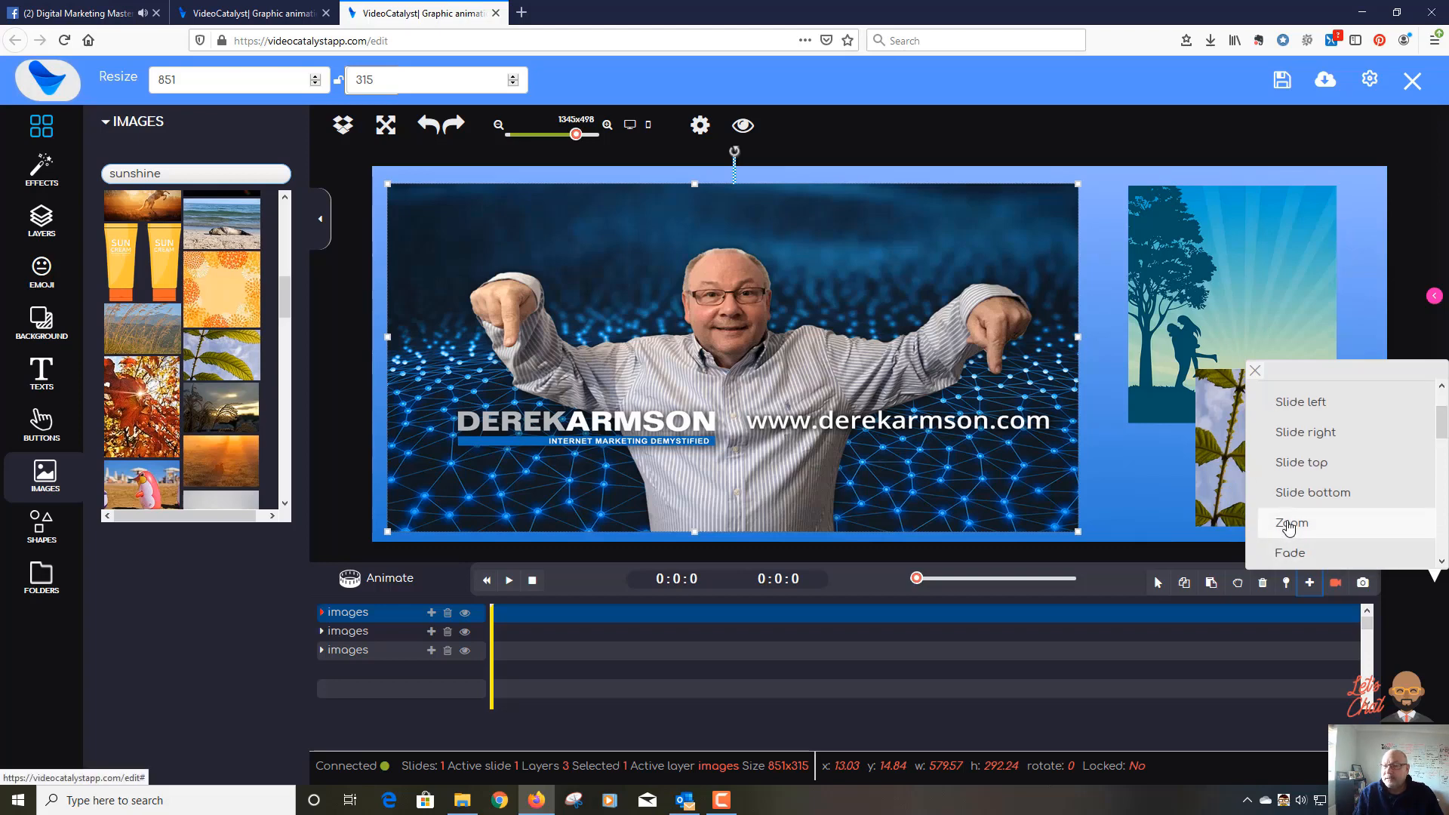
left_click(1292, 522)
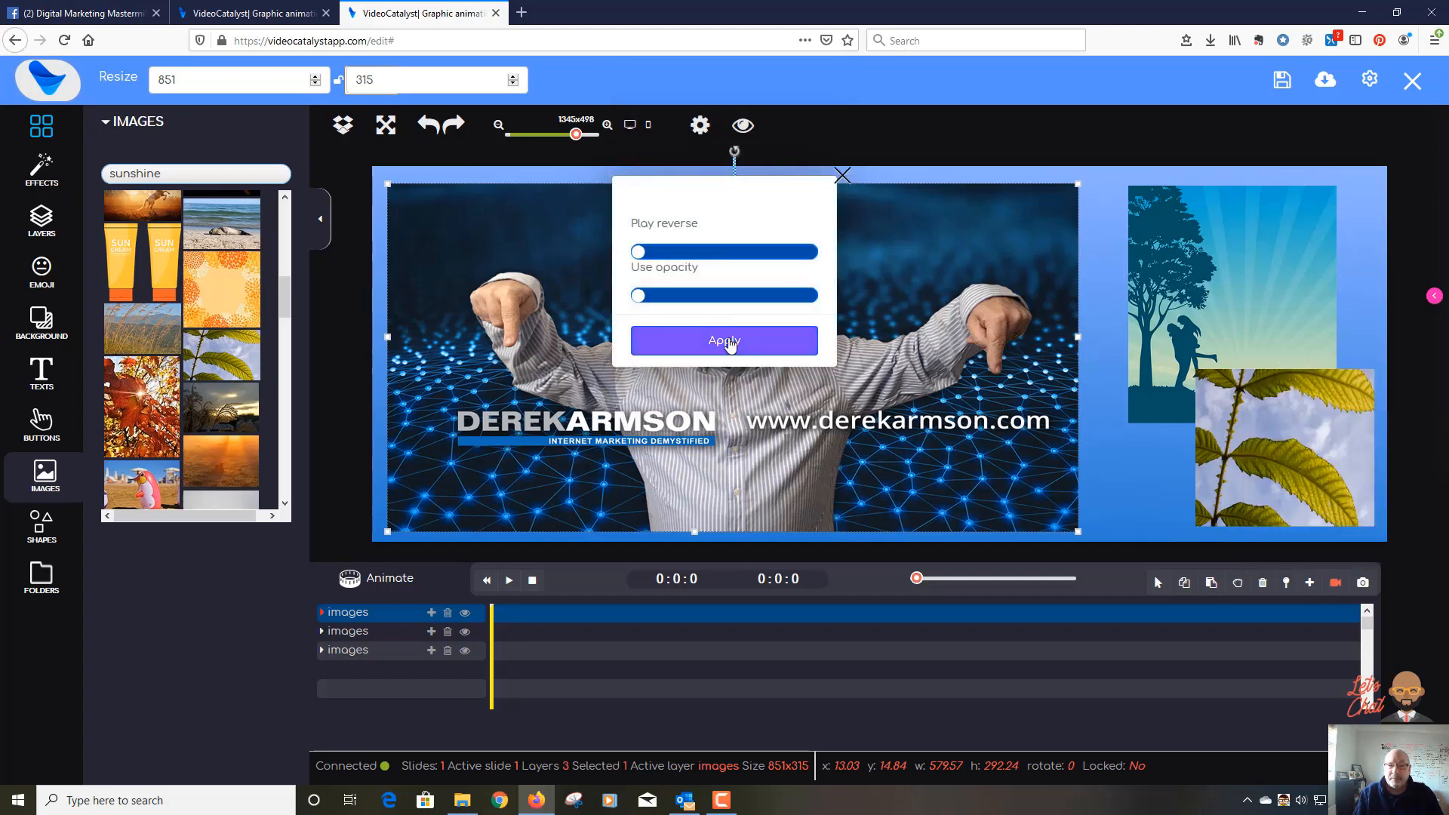
left_click(721, 340)
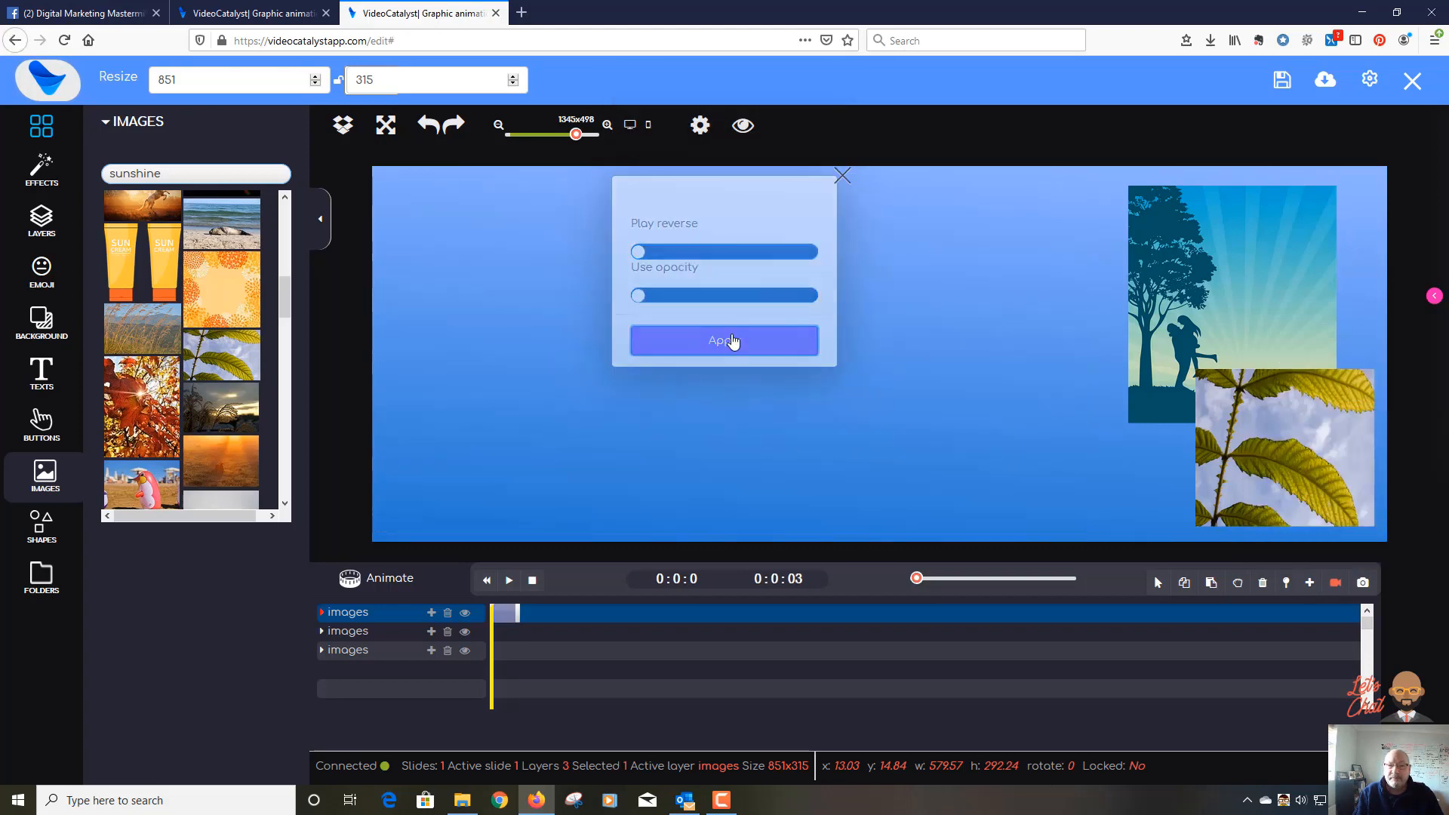
Step: Apply a Slide right animation to the couple illustration with reverse play and opacity off
left_click(1217, 259)
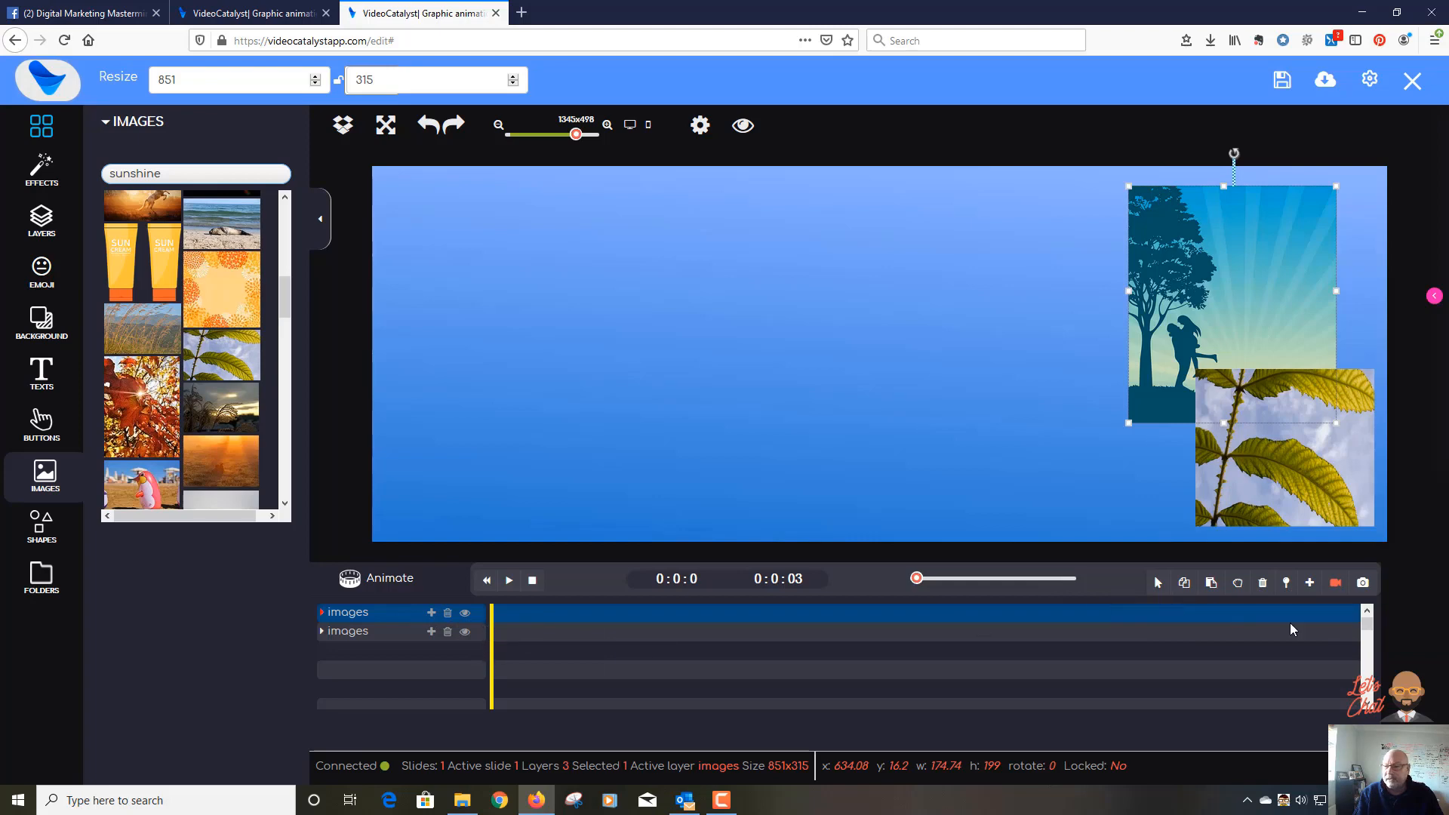
left_click(1309, 583)
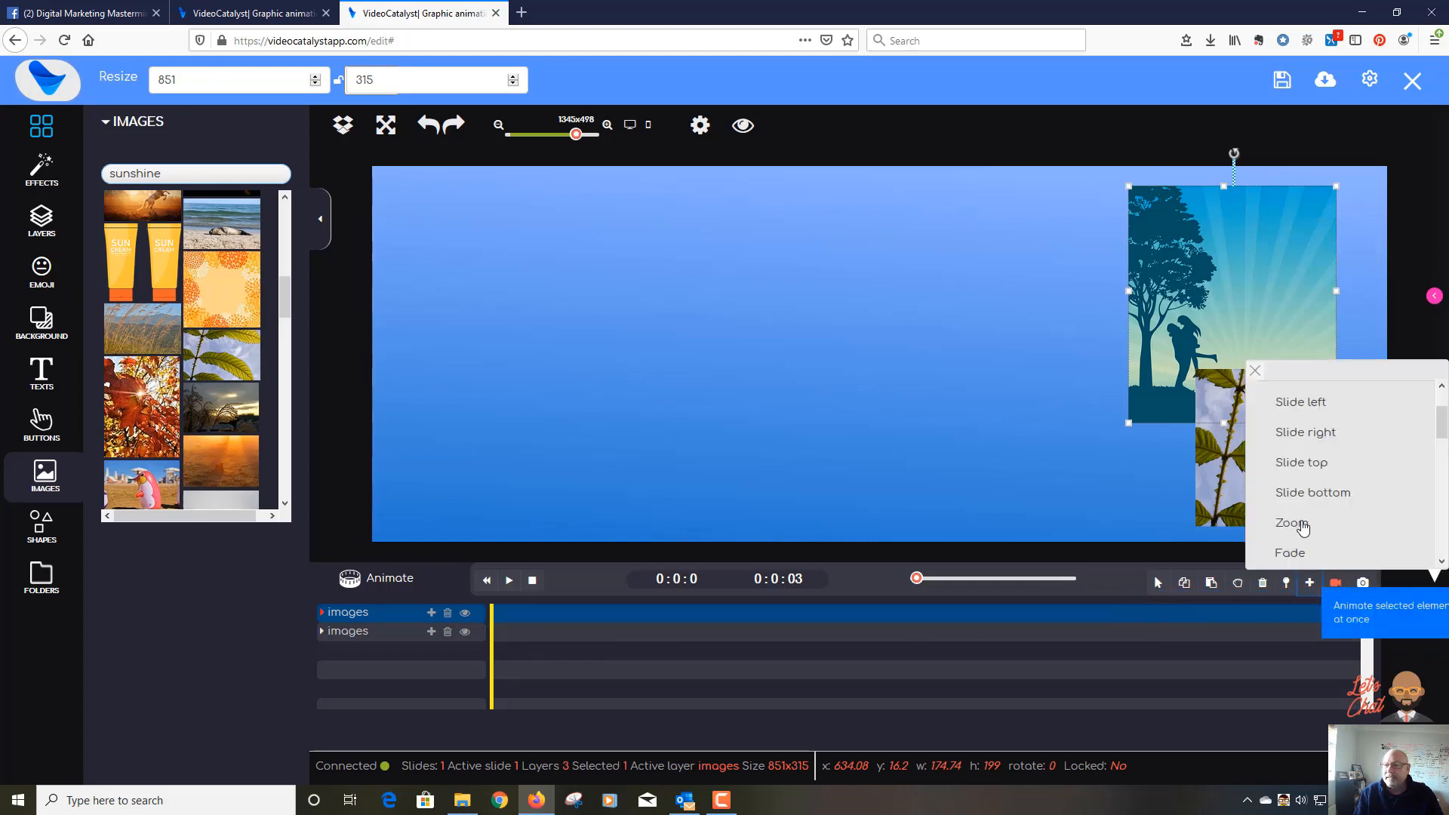
left_click(1315, 433)
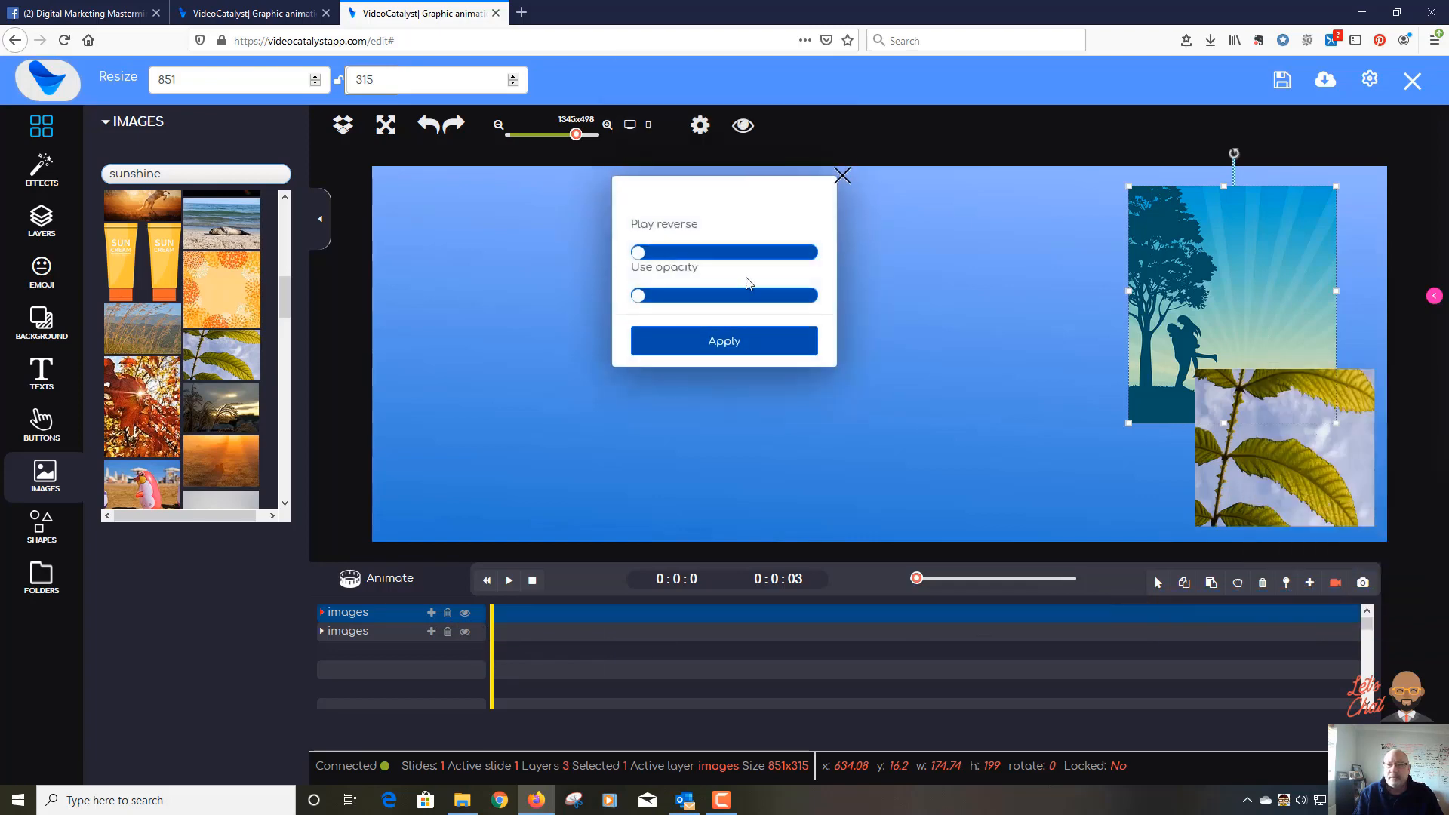
left_click(742, 352)
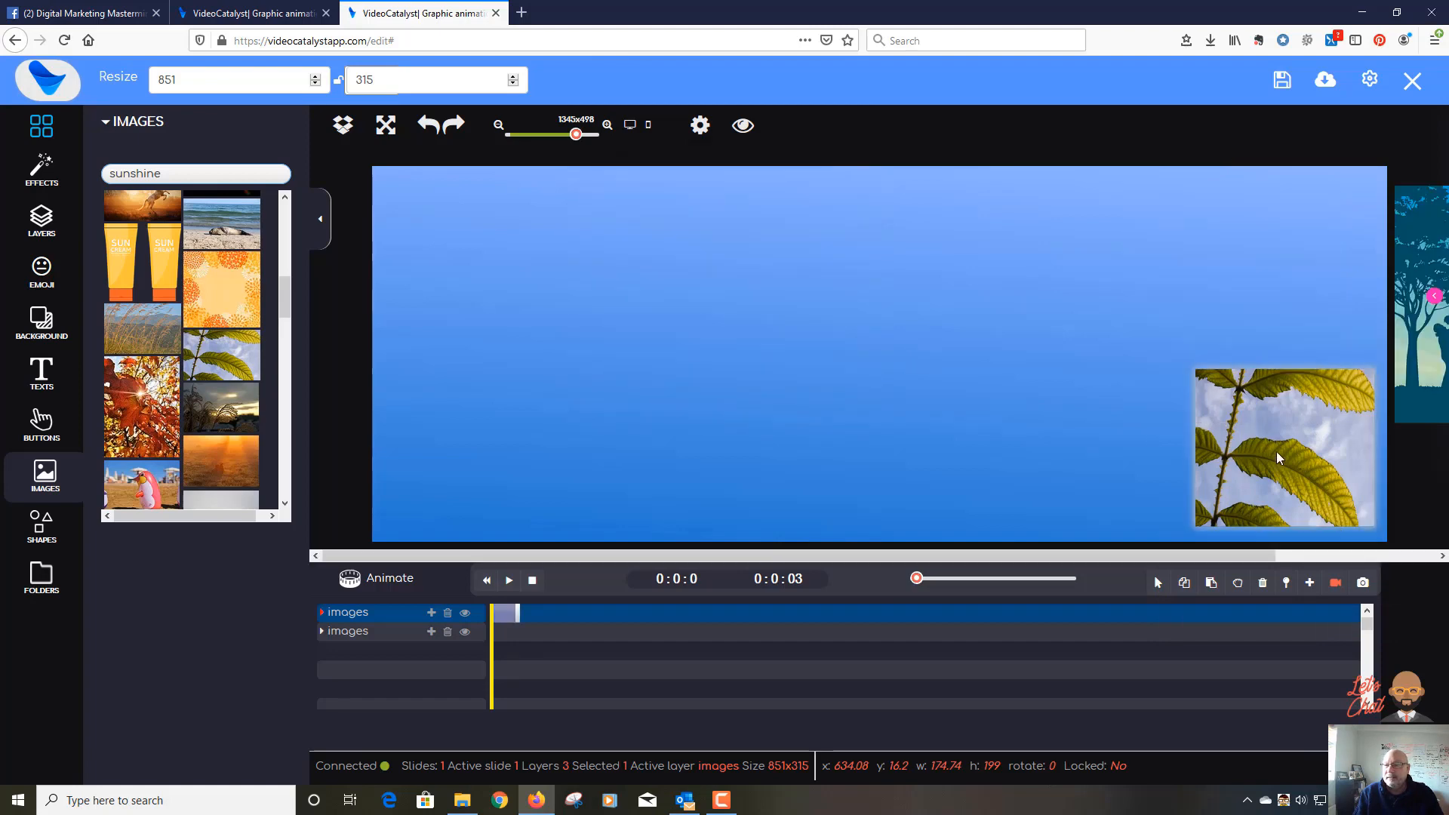
Step: Apply a Slide top animation to the leaf image and play the animation of all three images
left_click(1287, 472)
left_click(1309, 583)
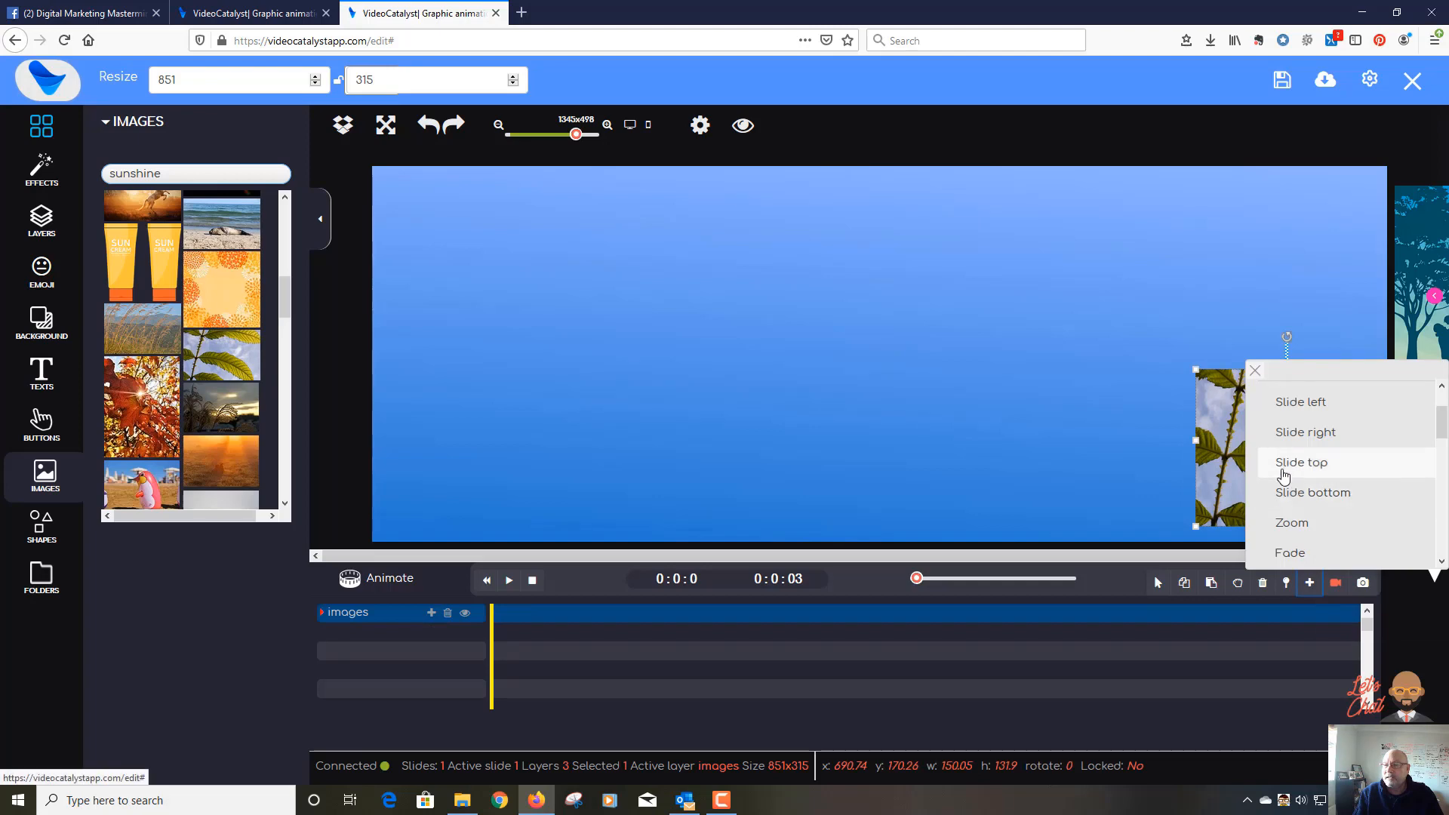
left_click(1283, 472)
left_click(772, 341)
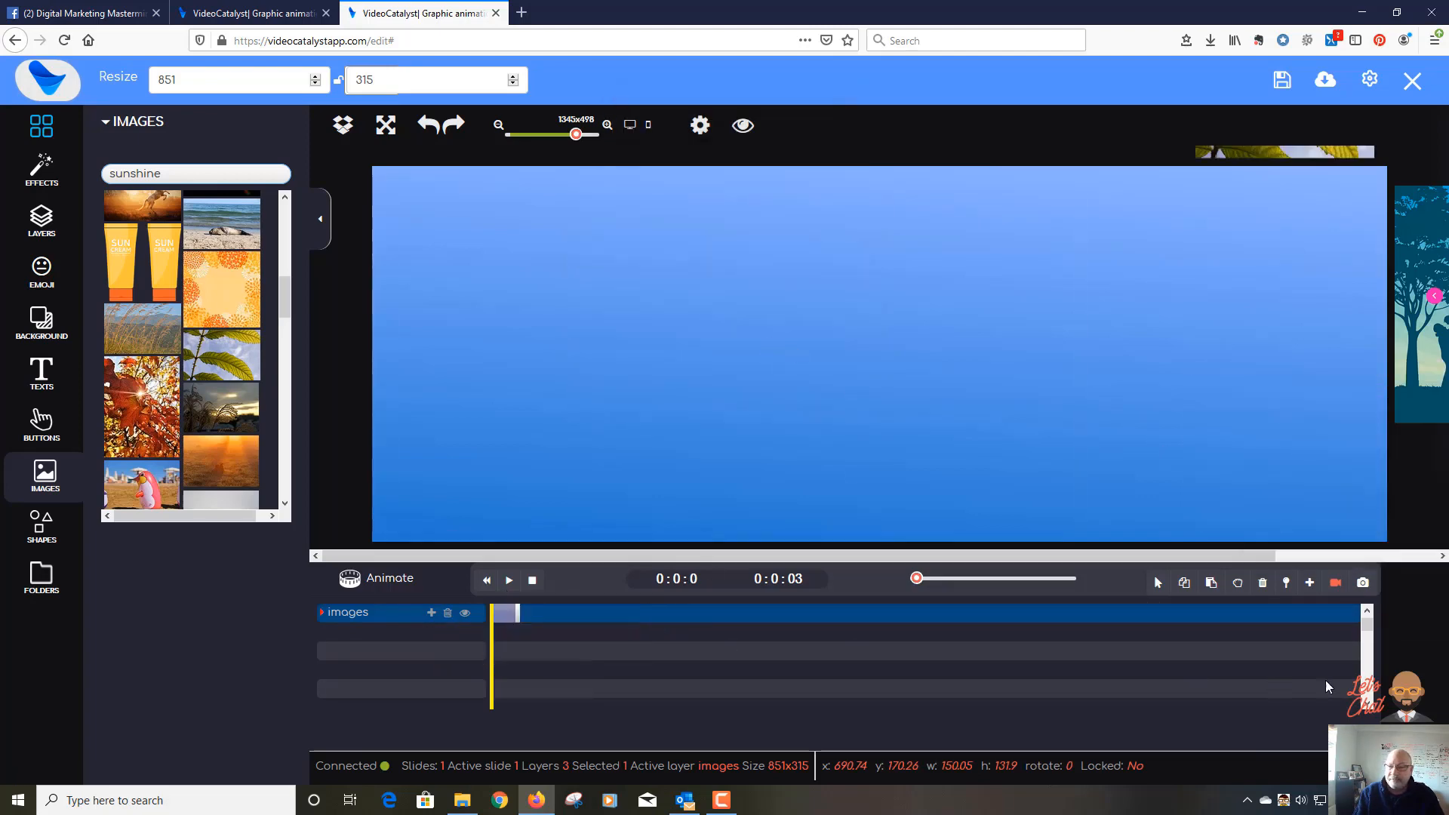
scroll(1367, 624, "up", 2)
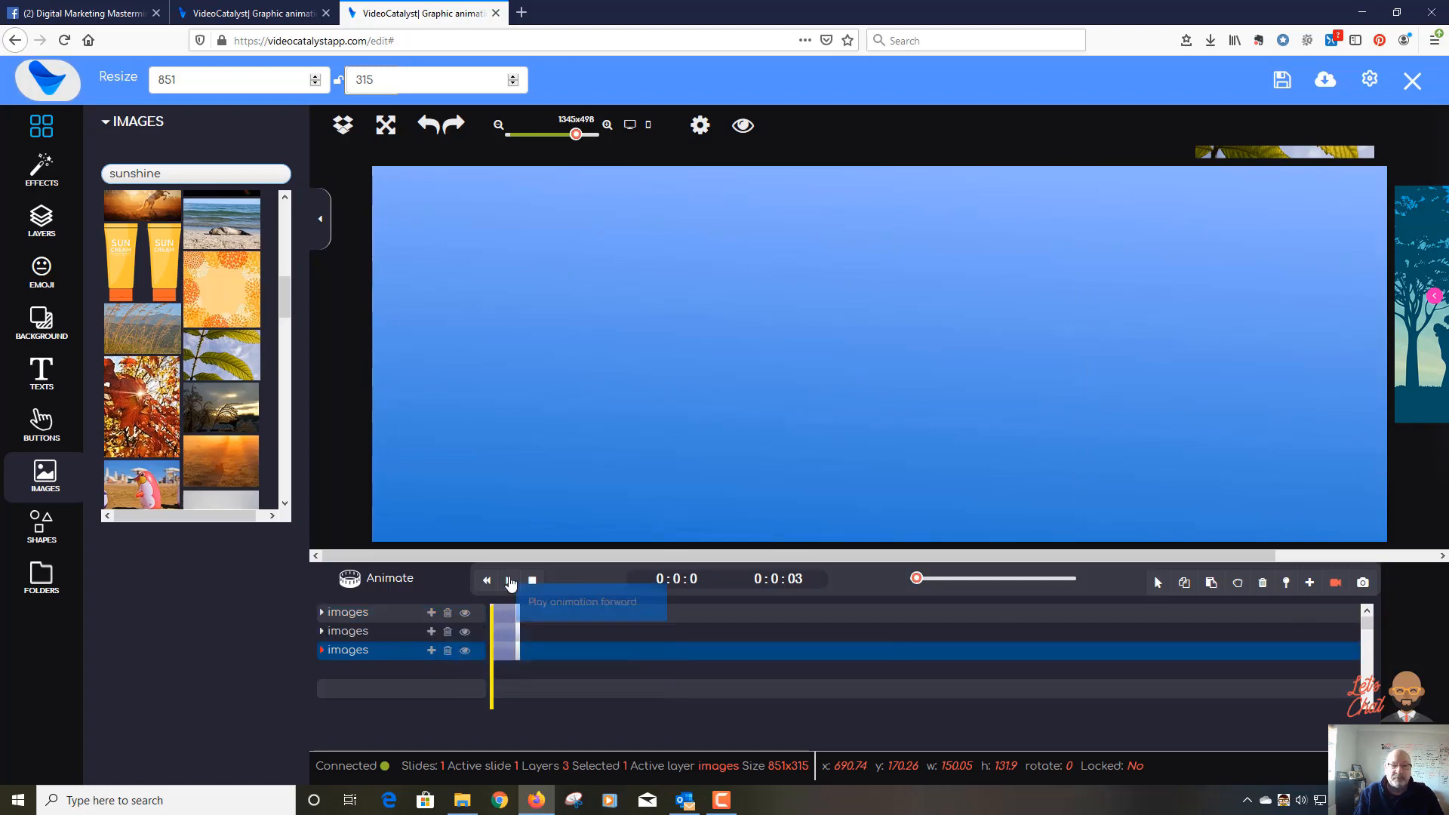
left_click(509, 580)
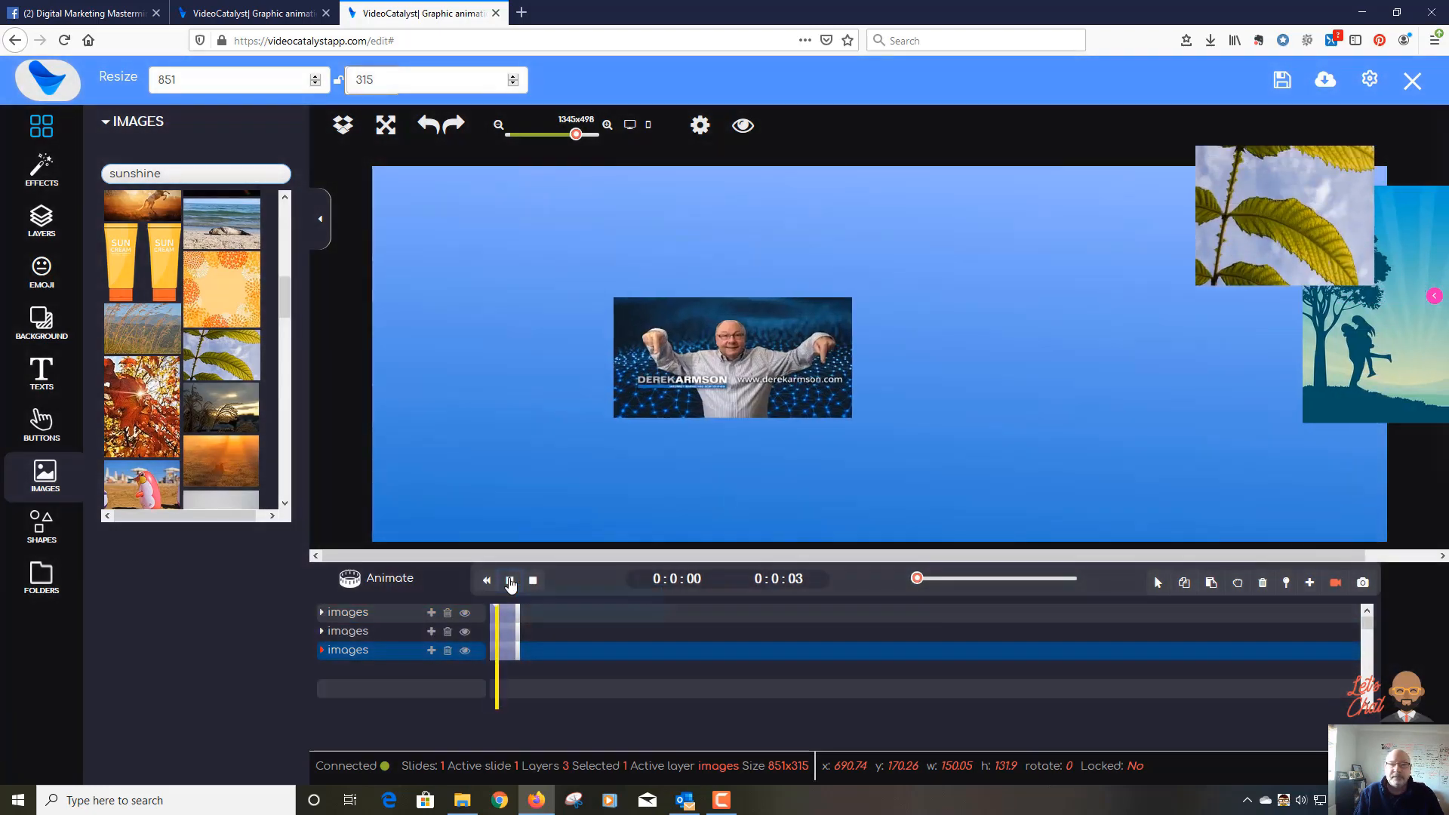